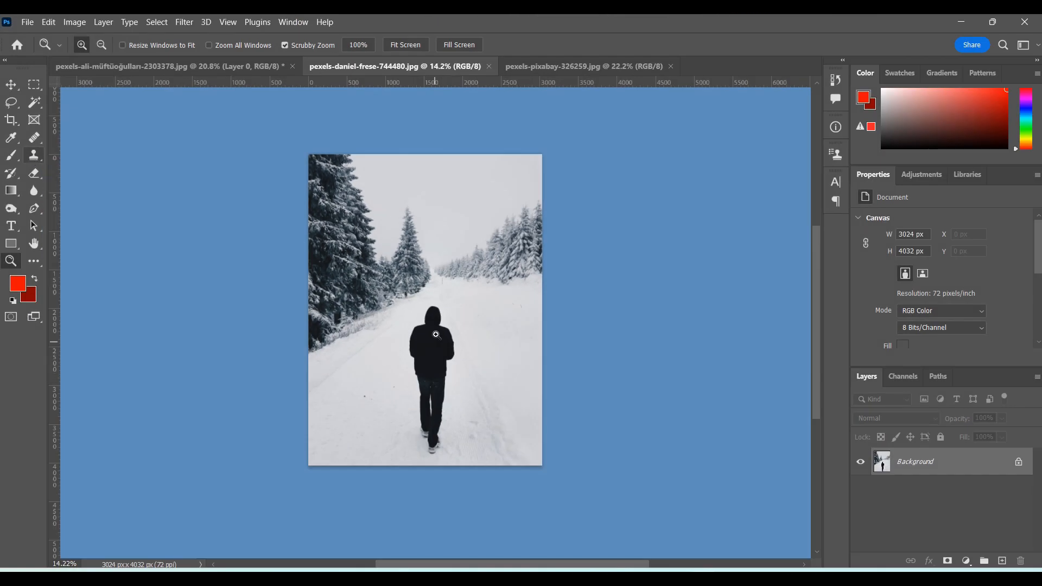
# - Try cloning the walking man onto the empty snow beside him, directly on the Background layer, and undo it
pyautogui.click(34, 155)
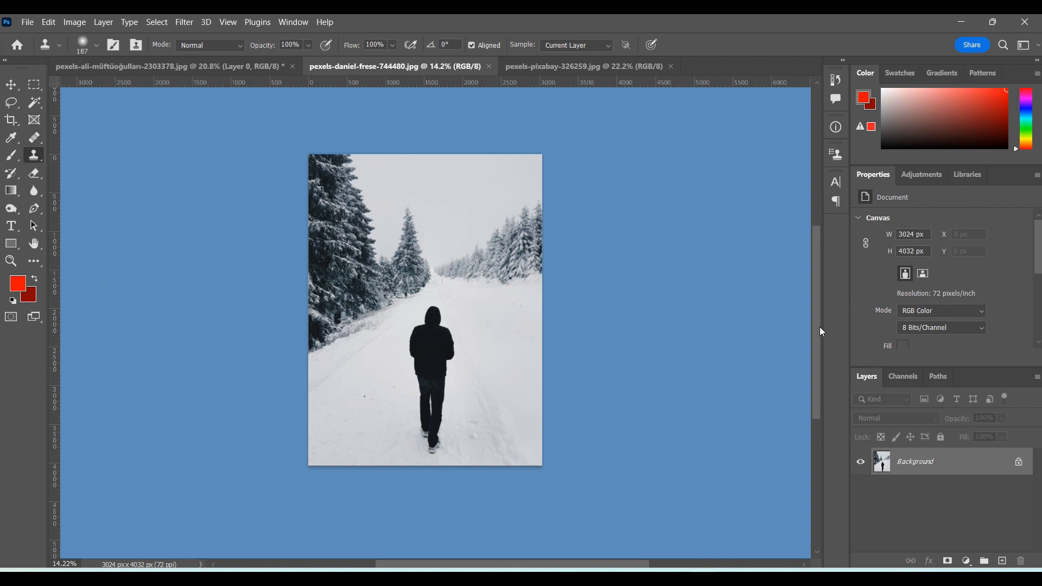
pyautogui.scroll(2, 431, 333)
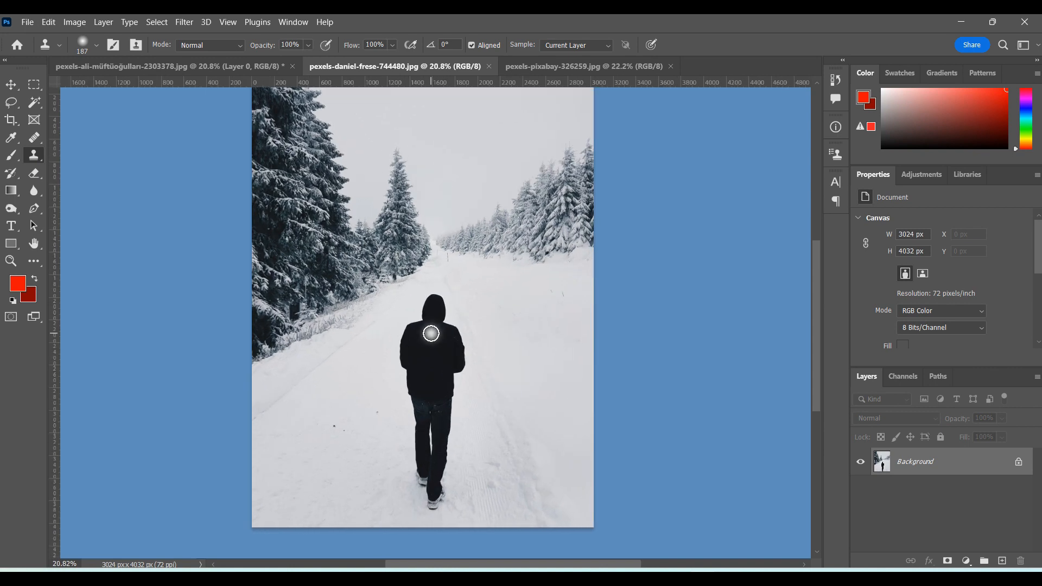
pyautogui.scroll(3, 431, 333)
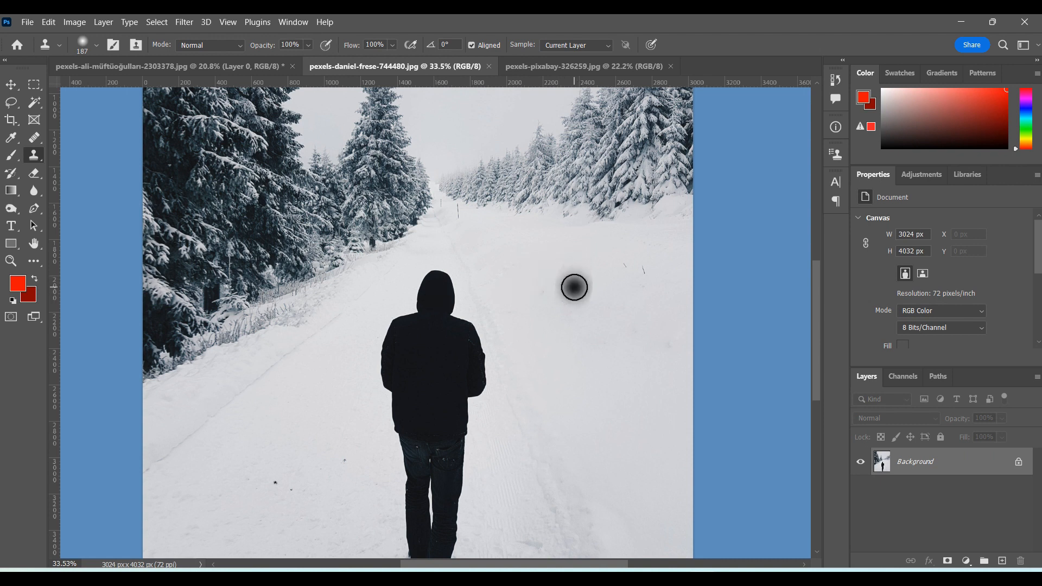
pyautogui.moveTo(574, 288)
pyautogui.mouseDown()
pyautogui.moveTo(583, 308)
pyautogui.moveTo(580, 280)
pyautogui.moveTo(547, 294)
pyautogui.moveTo(558, 310)
pyautogui.moveTo(582, 273)
pyautogui.moveTo(572, 261)
pyautogui.moveTo(584, 295)
pyautogui.moveTo(535, 316)
pyautogui.moveTo(534, 351)
pyautogui.moveTo(569, 313)
pyautogui.moveTo(583, 363)
pyautogui.moveTo(611, 336)
pyautogui.moveTo(603, 311)
pyautogui.moveTo(608, 364)
pyautogui.moveTo(594, 333)
pyautogui.moveTo(588, 371)
pyautogui.moveTo(527, 362)
pyautogui.moveTo(546, 432)
pyautogui.moveTo(550, 363)
pyautogui.moveTo(569, 430)
pyautogui.moveTo(565, 383)
pyautogui.mouseUp()
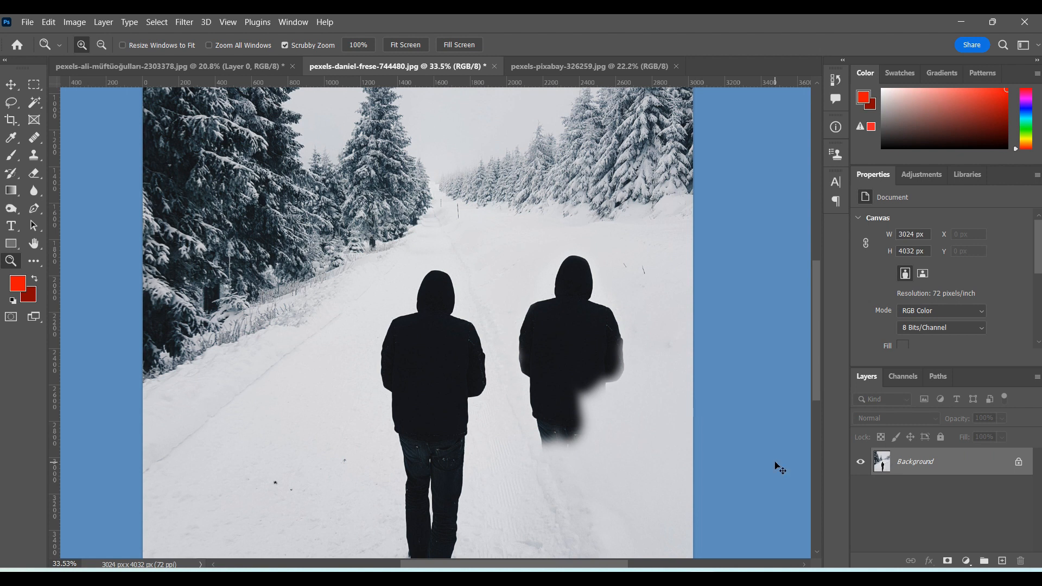
pyautogui.hotkey('ctrl', 'z')
# - Add a new empty layer and set the Clone Stamp tool to sample All Layers
pyautogui.click(1002, 562)
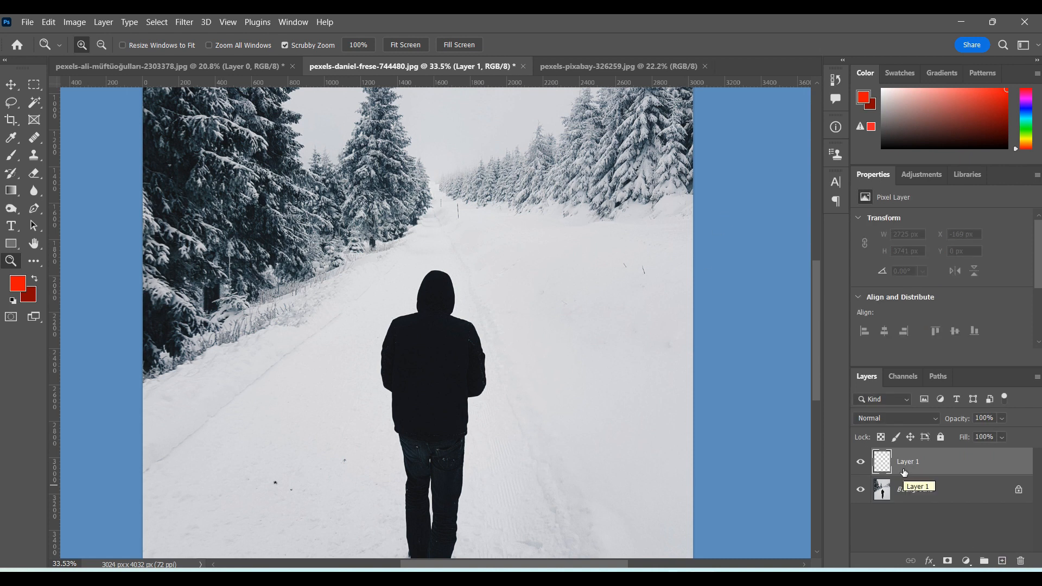
pyautogui.click(34, 155)
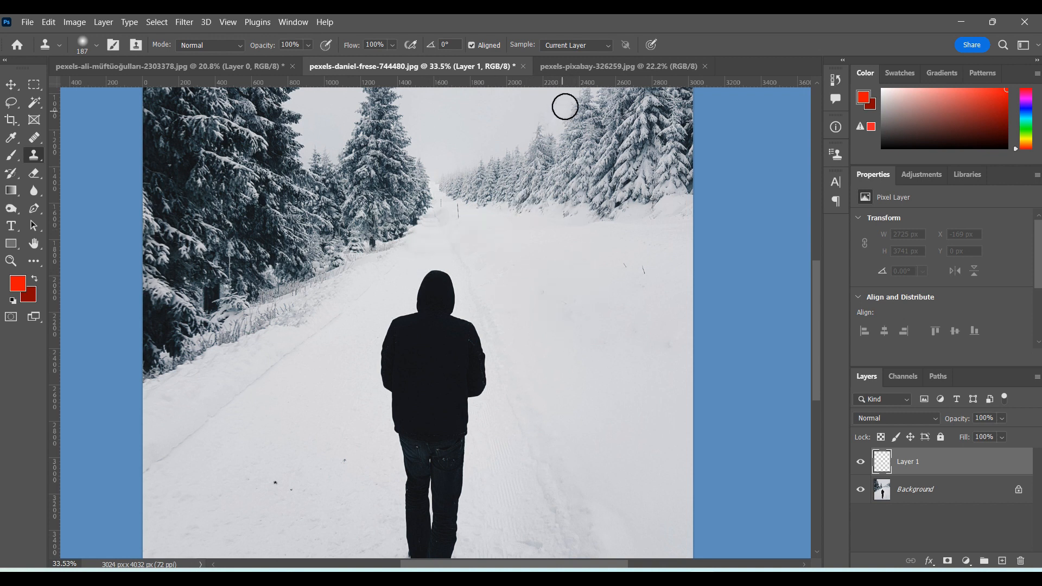
pyautogui.click(607, 44)
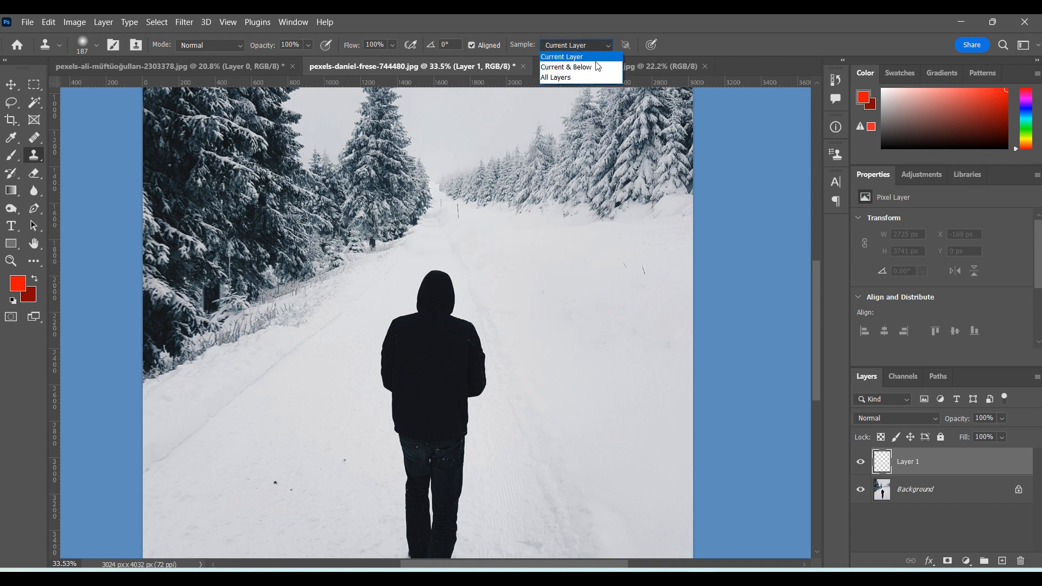
pyautogui.click(578, 76)
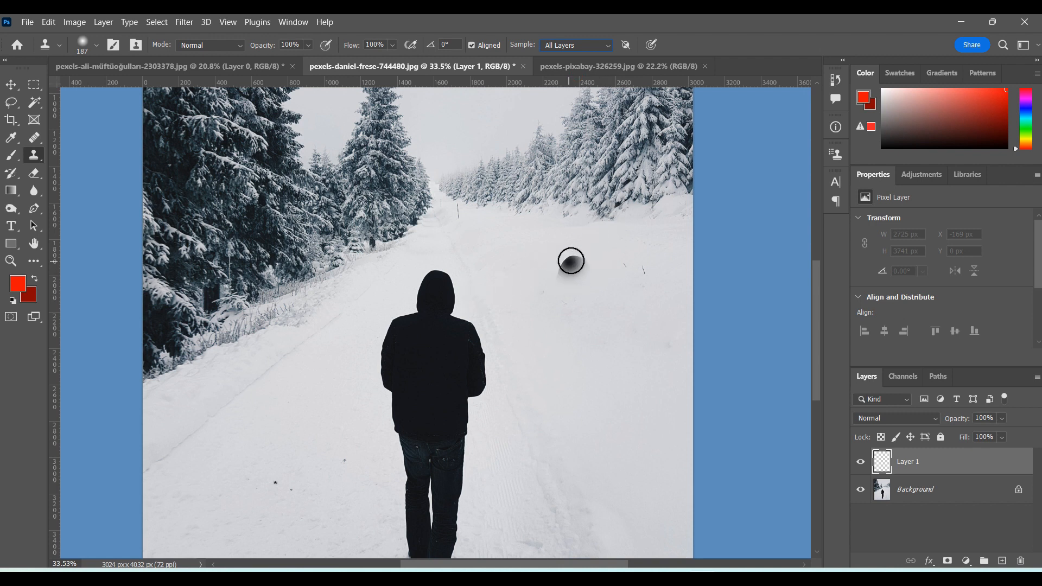
# - Clone the whole walking man, from hood to shoes, onto the snow beside the original on the new layer
pyautogui.click(564, 264)
pyautogui.moveTo(563, 263)
pyautogui.mouseDown()
pyautogui.moveTo(568, 289)
pyautogui.moveTo(579, 252)
pyautogui.moveTo(586, 311)
pyautogui.moveTo(559, 296)
pyautogui.moveTo(521, 328)
pyautogui.moveTo(526, 378)
pyautogui.moveTo(524, 353)
pyautogui.moveTo(549, 294)
pyautogui.moveTo(569, 364)
pyautogui.moveTo(601, 327)
pyautogui.moveTo(590, 361)
pyautogui.moveTo(603, 398)
pyautogui.moveTo(610, 334)
pyautogui.moveTo(615, 356)
pyautogui.moveTo(583, 436)
pyautogui.moveTo(585, 473)
pyautogui.moveTo(574, 379)
pyautogui.moveTo(568, 468)
pyautogui.moveTo(546, 390)
pyautogui.moveTo(548, 491)
pyautogui.moveTo(560, 385)
pyautogui.moveTo(564, 395)
pyautogui.moveTo(558, 512)
pyautogui.moveTo(549, 523)
pyautogui.moveTo(554, 553)
pyautogui.moveTo(566, 543)
pyautogui.moveTo(557, 543)
pyautogui.moveTo(569, 555)
pyautogui.moveTo(586, 528)
pyautogui.moveTo(590, 483)
pyautogui.moveTo(569, 530)
pyautogui.moveTo(548, 498)
pyautogui.moveTo(549, 389)
pyautogui.mouseUp()
pyautogui.moveTo(547, 439)
pyautogui.mouseDown()
pyautogui.moveTo(561, 466)
pyautogui.moveTo(580, 459)
pyautogui.moveTo(573, 486)
pyautogui.moveTo(582, 489)
pyautogui.moveTo(594, 459)
pyautogui.moveTo(583, 499)
pyautogui.moveTo(553, 468)
pyautogui.moveTo(545, 438)
pyautogui.moveTo(562, 427)
pyautogui.moveTo(591, 476)
pyautogui.mouseUp()
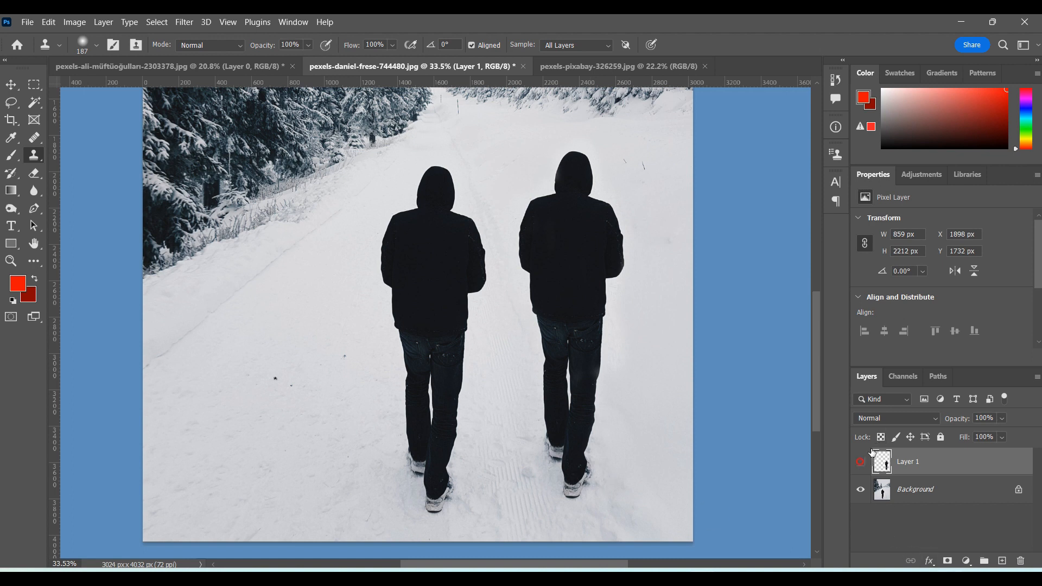
# - Toggle the visibility of Layer 1 to compare the photo with and without the cloned man
pyautogui.click(861, 462)
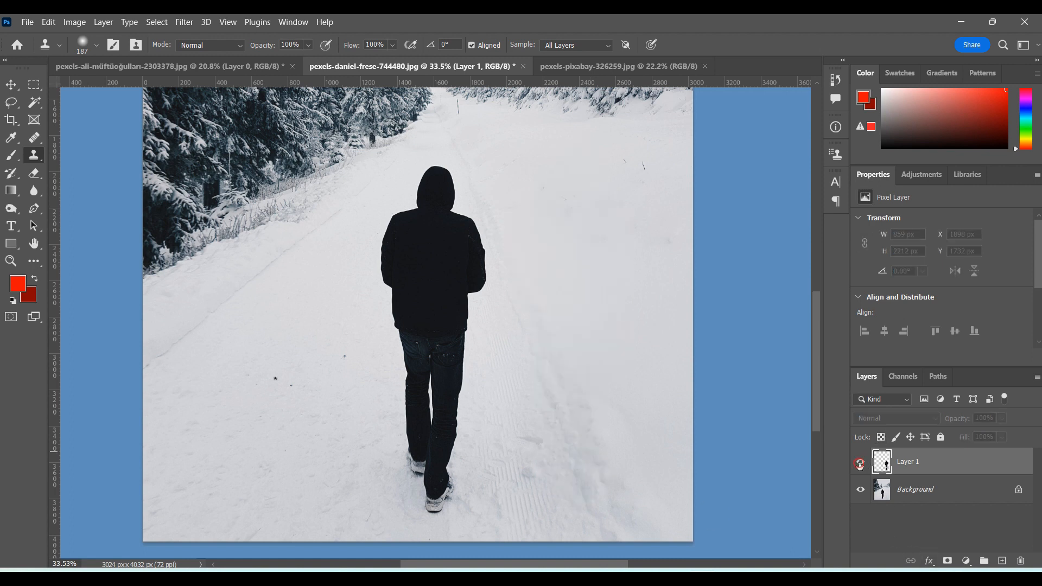
pyautogui.click(860, 463)
pyautogui.click(861, 464)
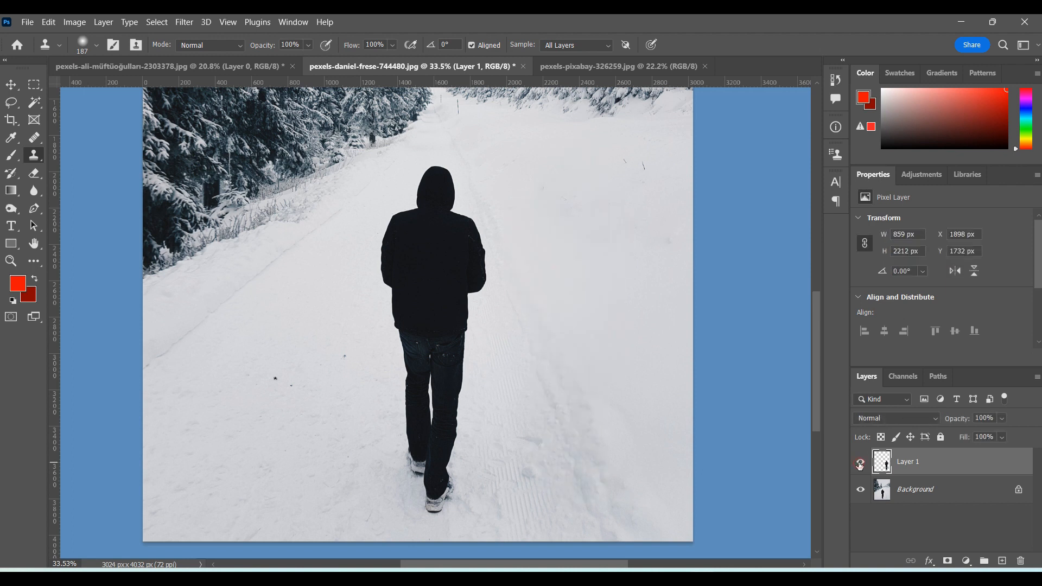
pyautogui.click(860, 464)
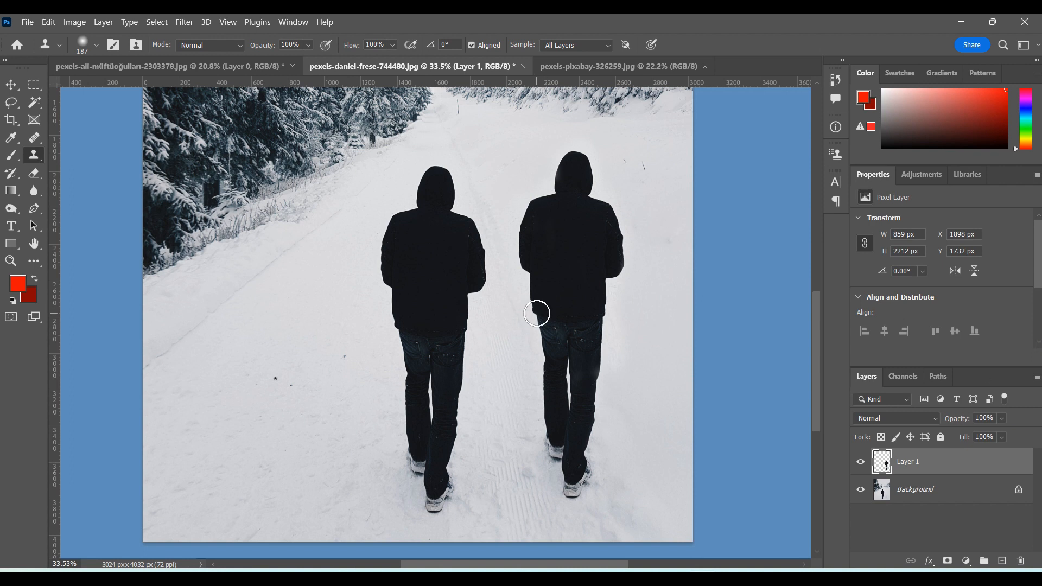
pyautogui.hotkey('ctrl', ',')
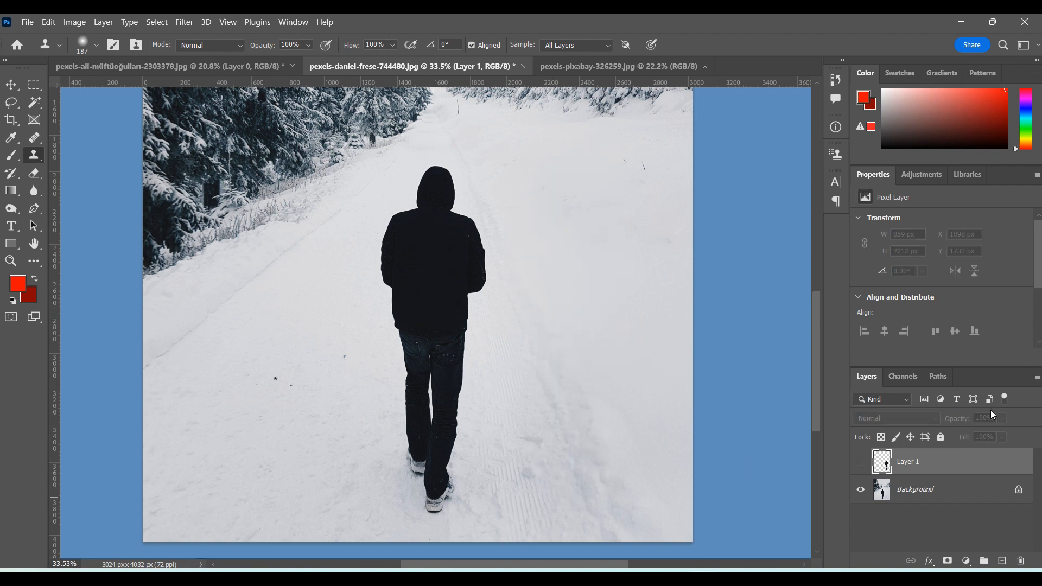
pyautogui.click(859, 463)
# - Delete Layer 1 with the cloned man
pyautogui.click(1018, 560)
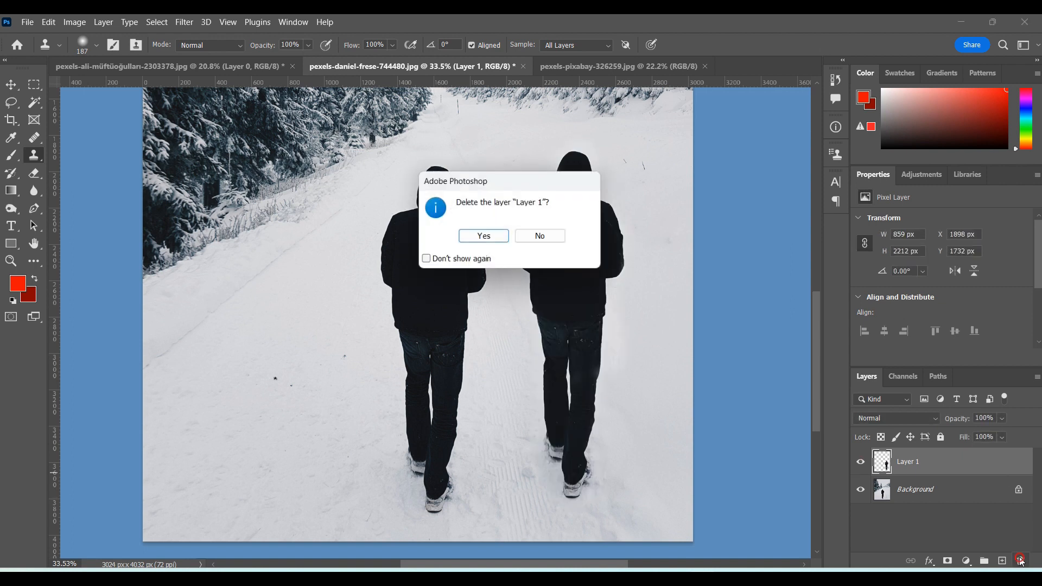
pyautogui.click(484, 238)
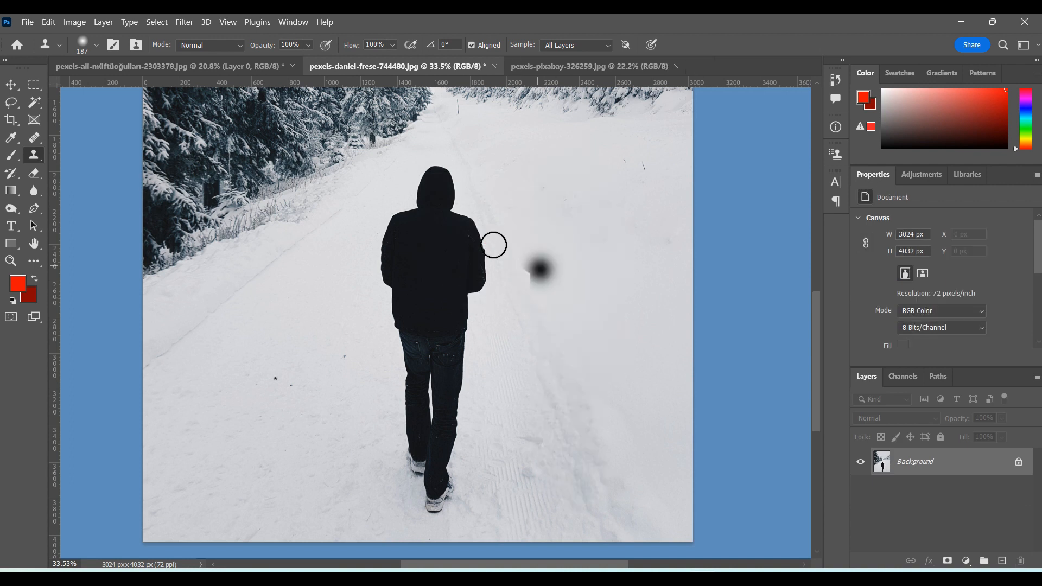
# - Clone clean snow over the man's head, torso and upper legs on the Background layer
pyautogui.moveTo(440, 206); pyautogui.dragTo(453, 218)
pyautogui.moveTo(436, 282)
pyautogui.mouseDown()
pyautogui.moveTo(399, 239)
pyautogui.moveTo(383, 253)
pyautogui.moveTo(419, 295)
pyautogui.mouseUp()
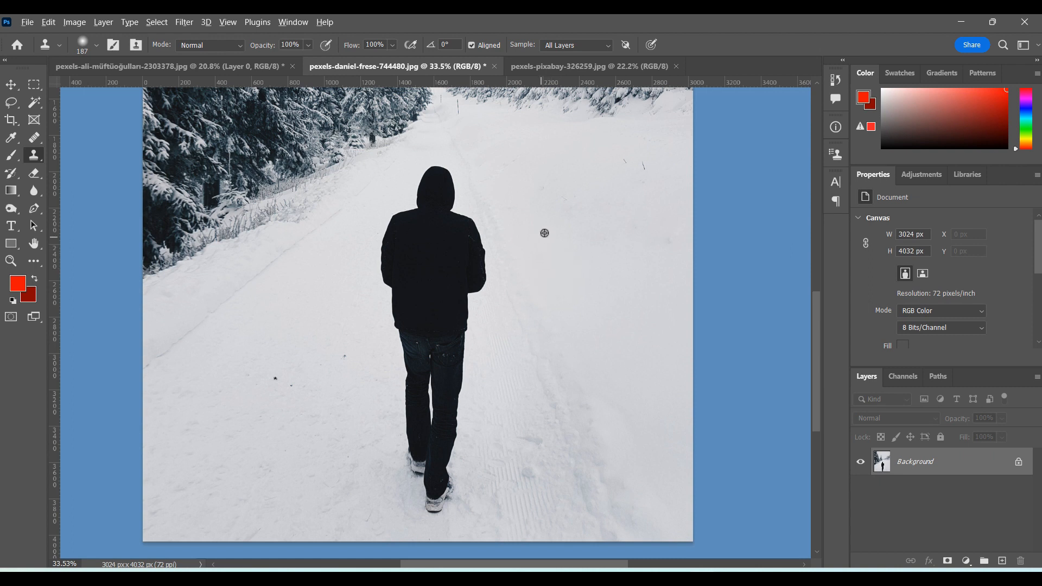
pyautogui.keyDown('alt'); pyautogui.click(547, 204); pyautogui.keyUp('alt')
pyautogui.moveTo(452, 179)
pyautogui.mouseDown()
pyautogui.moveTo(433, 167)
pyautogui.moveTo(415, 204)
pyautogui.moveTo(435, 173)
pyautogui.moveTo(476, 247)
pyautogui.moveTo(480, 279)
pyautogui.moveTo(459, 287)
pyautogui.moveTo(435, 244)
pyautogui.moveTo(427, 198)
pyautogui.moveTo(438, 201)
pyautogui.moveTo(425, 186)
pyautogui.moveTo(405, 222)
pyautogui.mouseUp()
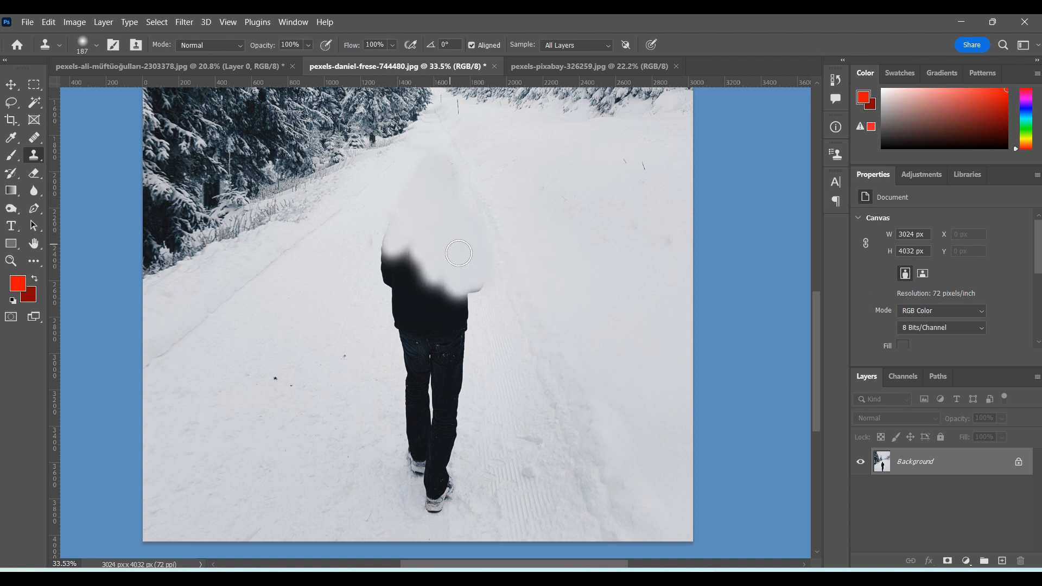
pyautogui.moveTo(477, 278)
pyautogui.mouseDown()
pyautogui.moveTo(469, 302)
pyautogui.moveTo(459, 301)
pyautogui.moveTo(461, 352)
pyautogui.moveTo(431, 269)
pyautogui.moveTo(438, 312)
pyautogui.mouseUp()
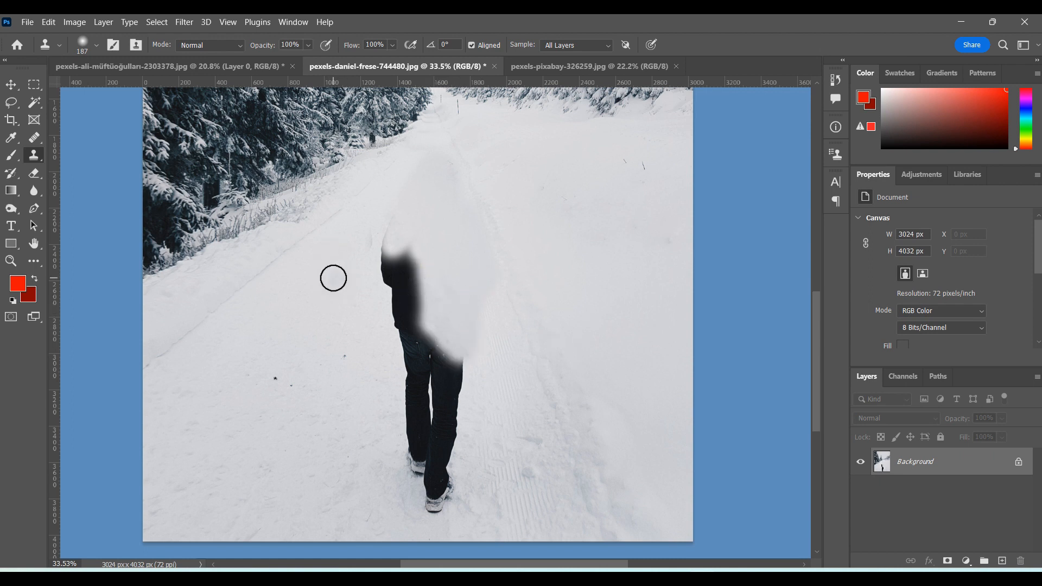
pyautogui.moveTo(376, 258)
pyautogui.mouseDown()
pyautogui.moveTo(393, 242)
pyautogui.moveTo(377, 275)
pyautogui.moveTo(382, 228)
pyautogui.moveTo(410, 182)
pyautogui.mouseUp()
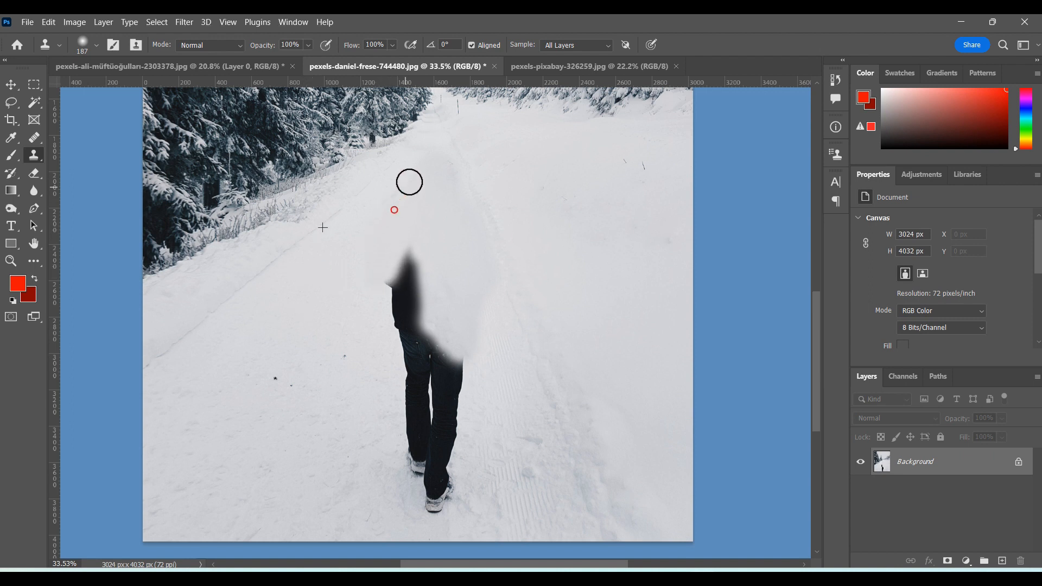
pyautogui.moveTo(352, 286)
pyautogui.mouseDown()
pyautogui.moveTo(409, 277)
pyautogui.moveTo(403, 268)
pyautogui.moveTo(393, 280)
pyautogui.moveTo(404, 263)
pyautogui.moveTo(412, 321)
pyautogui.moveTo(409, 269)
pyautogui.moveTo(392, 314)
pyautogui.moveTo(400, 346)
pyautogui.moveTo(413, 329)
pyautogui.moveTo(450, 344)
pyautogui.moveTo(427, 361)
pyautogui.mouseUp()
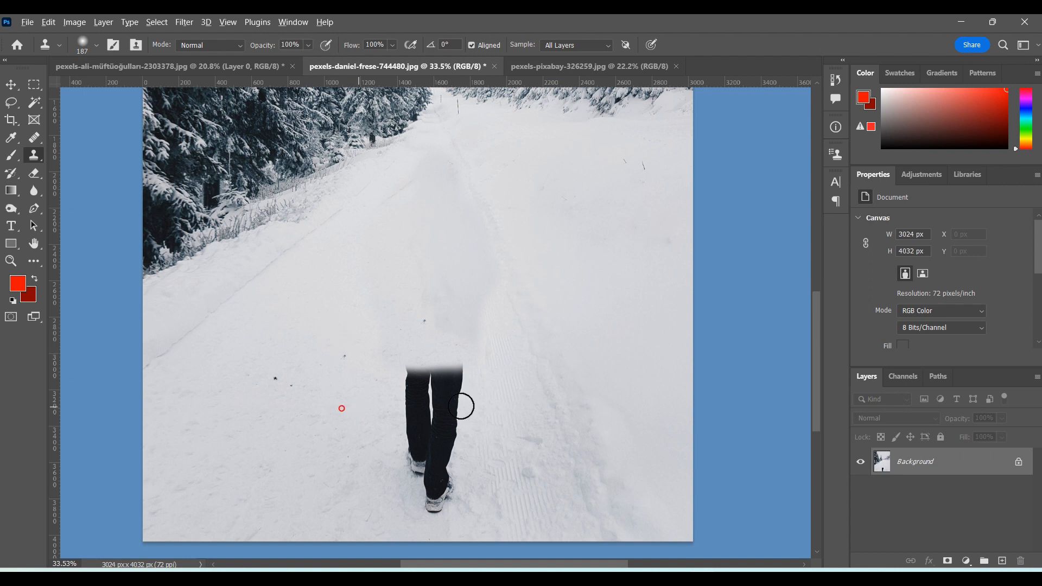
# - Clone nearby snow over the man's remaining legs and shoes, resampling the source along the way and undoing faulty strokes
pyautogui.moveTo(407, 368); pyautogui.dragTo(380, 379)
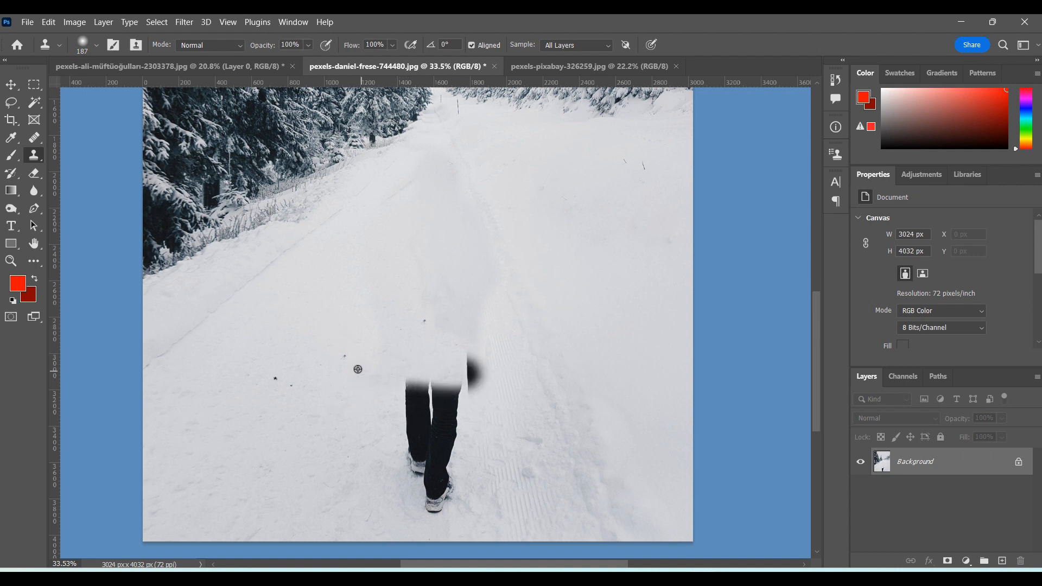
pyautogui.hotkey('ctrl', 'z')
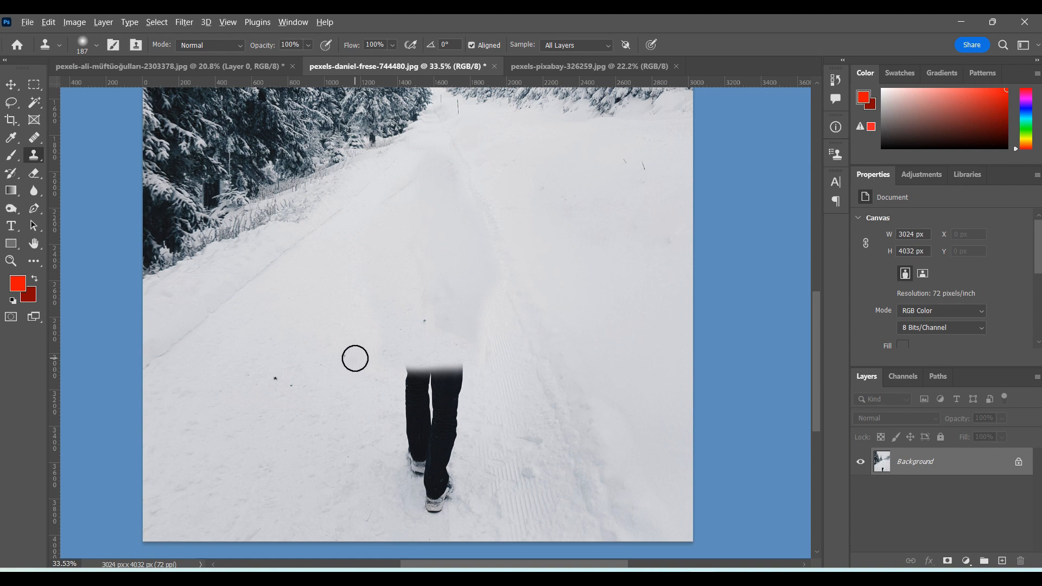
pyautogui.moveTo(415, 368)
pyautogui.mouseDown()
pyautogui.moveTo(440, 376)
pyautogui.moveTo(416, 372)
pyautogui.moveTo(453, 371)
pyautogui.moveTo(405, 392)
pyautogui.moveTo(411, 459)
pyautogui.moveTo(444, 510)
pyautogui.moveTo(409, 481)
pyautogui.moveTo(454, 488)
pyautogui.moveTo(418, 455)
pyautogui.moveTo(454, 454)
pyautogui.moveTo(459, 440)
pyautogui.moveTo(434, 431)
pyautogui.moveTo(482, 414)
pyautogui.moveTo(449, 414)
pyautogui.moveTo(451, 488)
pyautogui.moveTo(423, 487)
pyautogui.moveTo(452, 461)
pyautogui.moveTo(416, 422)
pyautogui.moveTo(433, 404)
pyautogui.moveTo(437, 423)
pyautogui.moveTo(450, 416)
pyautogui.moveTo(446, 441)
pyautogui.moveTo(449, 383)
pyautogui.mouseUp()
pyautogui.keyDown('alt'); pyautogui.click(373, 401); pyautogui.keyUp('alt')
pyautogui.keyDown('alt'); pyautogui.click(380, 439); pyautogui.keyUp('alt')
pyautogui.keyDown('alt'); pyautogui.click(360, 471); pyautogui.keyUp('alt')
pyautogui.hotkey('ctrl', 'z')
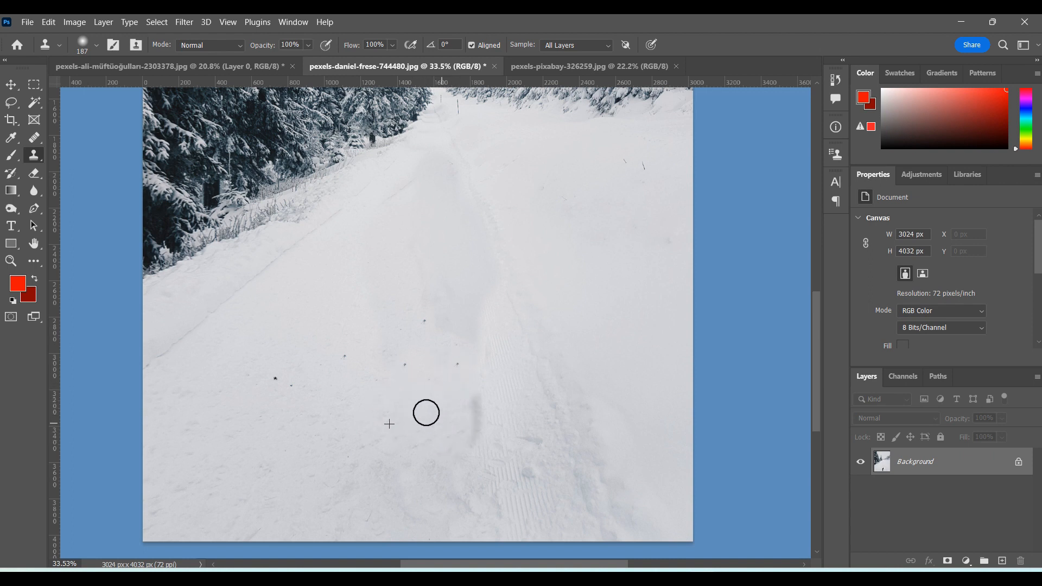
# - Clone the neighbouring snow texture over the dark vertical smudge left beside the ridged track
pyautogui.scroll(3, 496, 453)
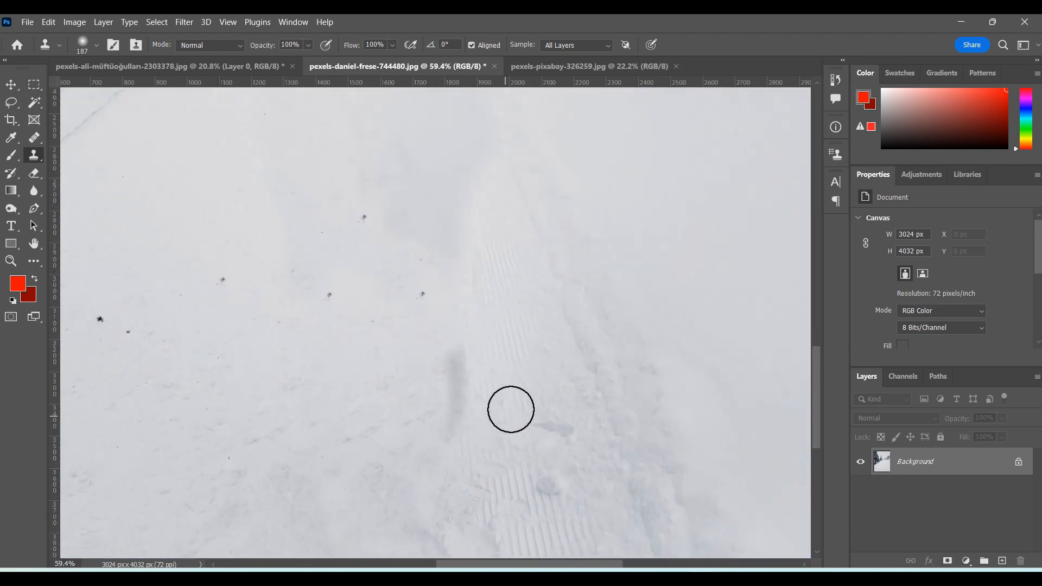
pyautogui.keyDown('alt'); pyautogui.click(544, 380); pyautogui.keyUp('alt')
pyautogui.click(467, 365)
pyautogui.moveTo(467, 353); pyautogui.dragTo(455, 425)
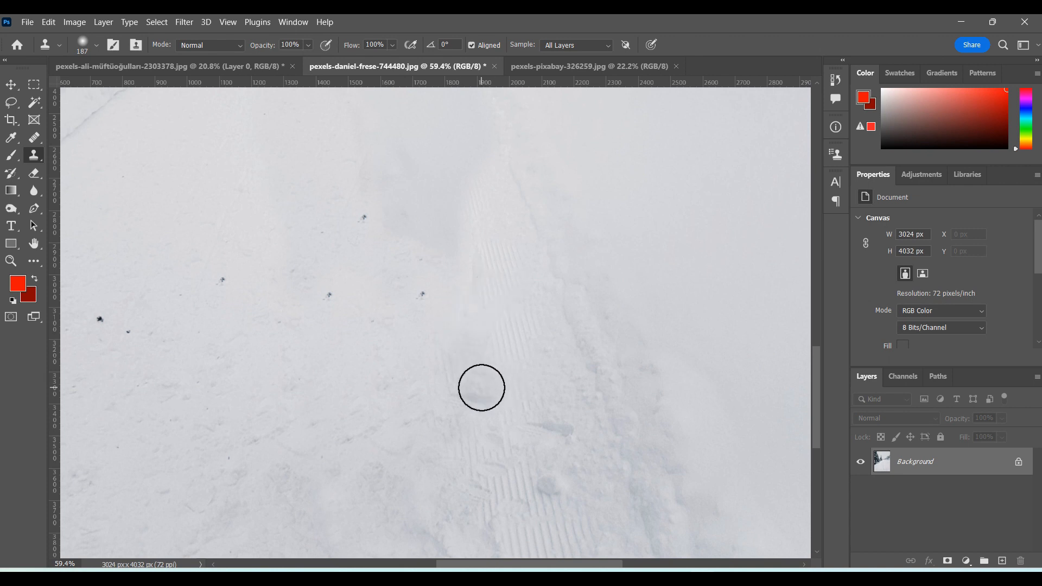
# - Extend the ridged track up the path by cloning its texture over the smooth grey patch where the torso was
pyautogui.press('space')
pyautogui.moveTo(456, 317); pyautogui.dragTo(456, 315)
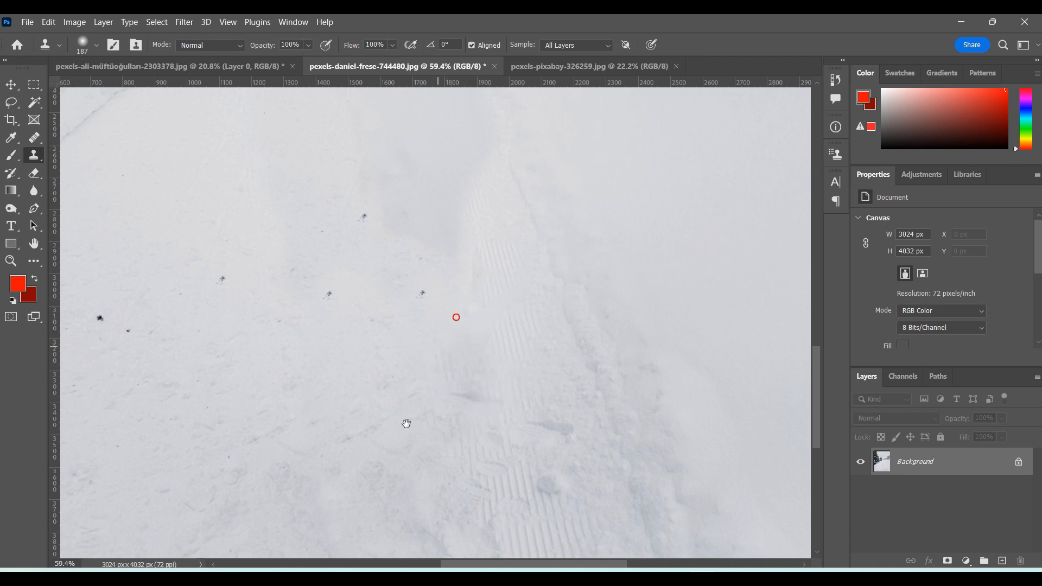
pyautogui.moveTo(407, 423); pyautogui.dragTo(409, 496)
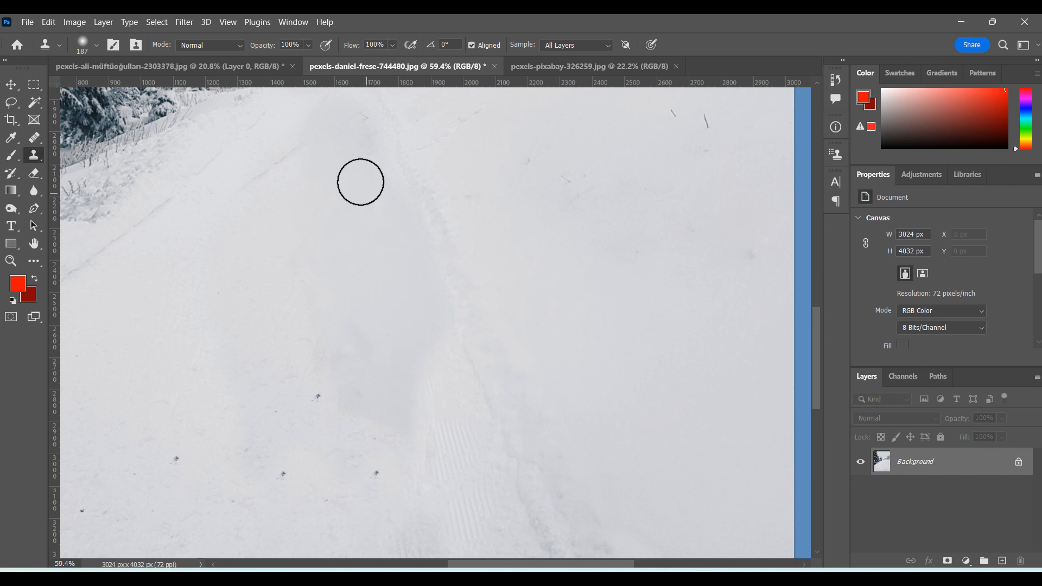
pyautogui.moveTo(414, 368); pyautogui.dragTo(460, 448)
pyautogui.hotkey('ctrl', 'z')
pyautogui.keyDown('alt'); pyautogui.click(460, 451); pyautogui.keyUp('alt')
pyautogui.moveTo(424, 353)
pyautogui.mouseDown()
pyautogui.moveTo(418, 331)
pyautogui.moveTo(423, 390)
pyautogui.moveTo(408, 367)
pyautogui.moveTo(401, 410)
pyautogui.moveTo(418, 470)
pyautogui.mouseUp()
pyautogui.keyDown('alt'); pyautogui.click(421, 392); pyautogui.keyUp('alt')
pyautogui.keyDown('alt'); pyautogui.click(413, 426); pyautogui.keyUp('alt')
pyautogui.moveTo(400, 391); pyautogui.dragTo(400, 422)
pyautogui.moveTo(392, 303)
pyautogui.mouseDown()
pyautogui.moveTo(428, 360)
pyautogui.moveTo(432, 288)
pyautogui.moveTo(403, 249)
pyautogui.moveTo(426, 281)
pyautogui.mouseUp()
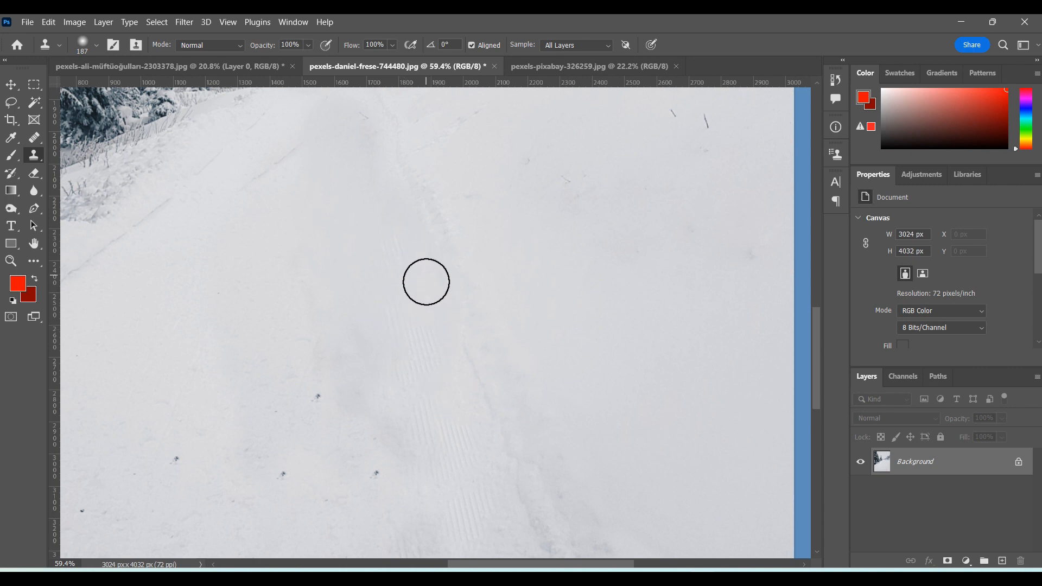
# - Clone brighter snow from farther up the path over the grey patch where the man's head was
pyautogui.scroll(-2, 413, 293)
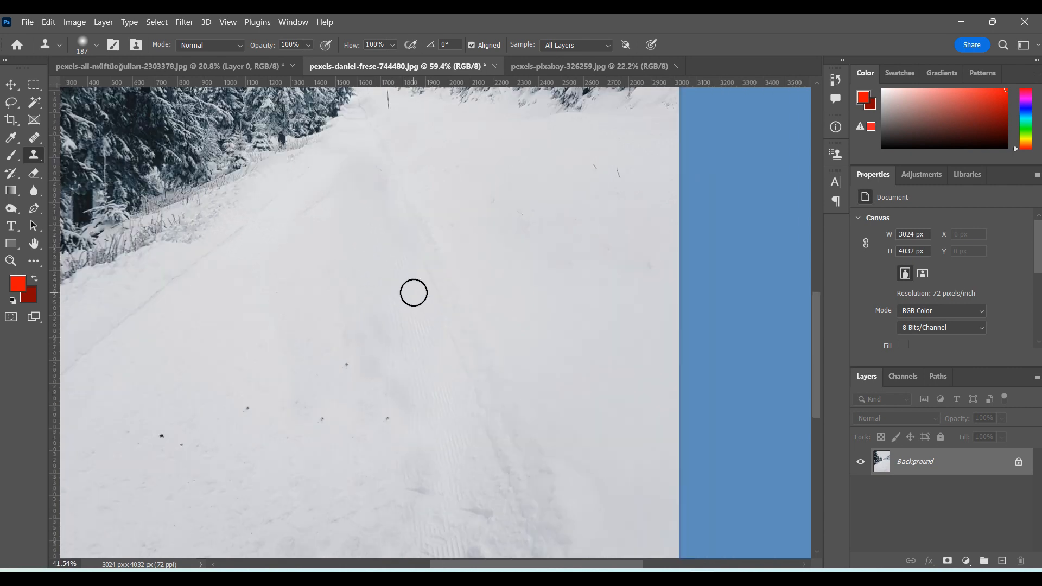
pyautogui.scroll(-4, 414, 293)
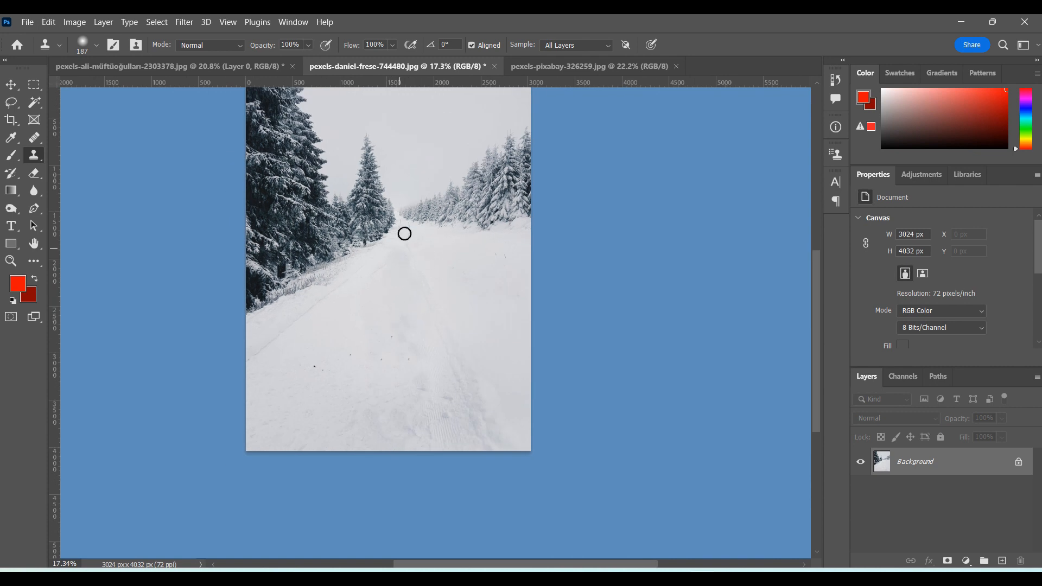
pyautogui.scroll(6, 390, 237)
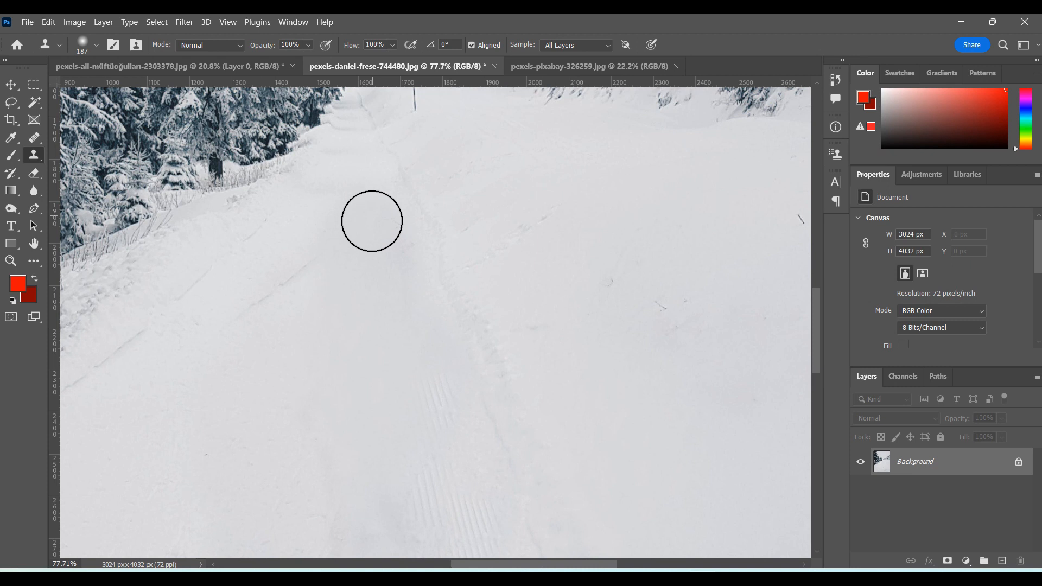
pyautogui.keyDown('alt'); pyautogui.click(348, 185); pyautogui.keyUp('alt')
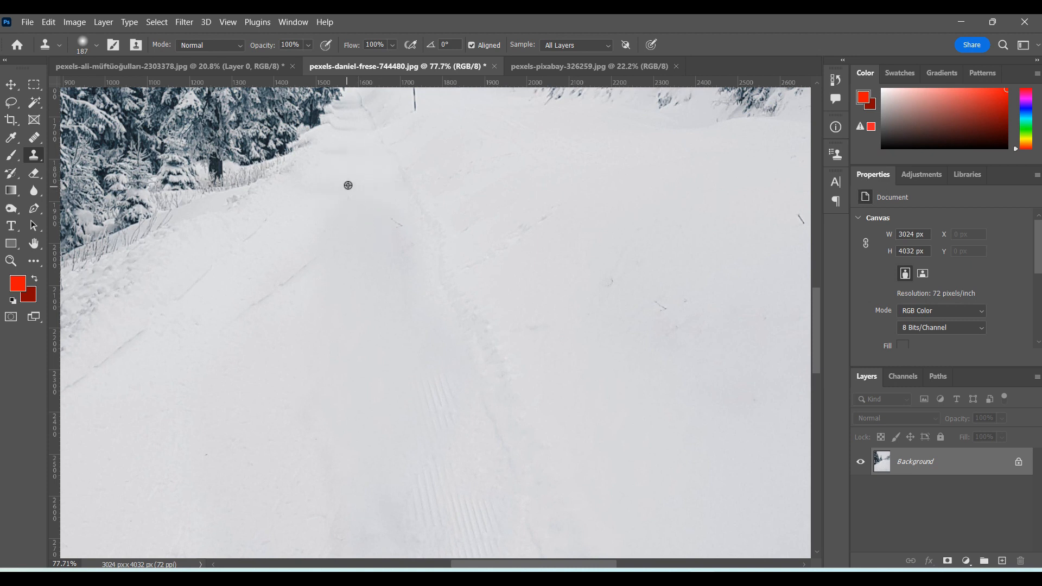
pyautogui.moveTo(368, 216)
pyautogui.mouseDown()
pyautogui.moveTo(388, 274)
pyautogui.moveTo(386, 225)
pyautogui.moveTo(341, 253)
pyautogui.moveTo(325, 232)
pyautogui.moveTo(319, 293)
pyautogui.mouseUp()
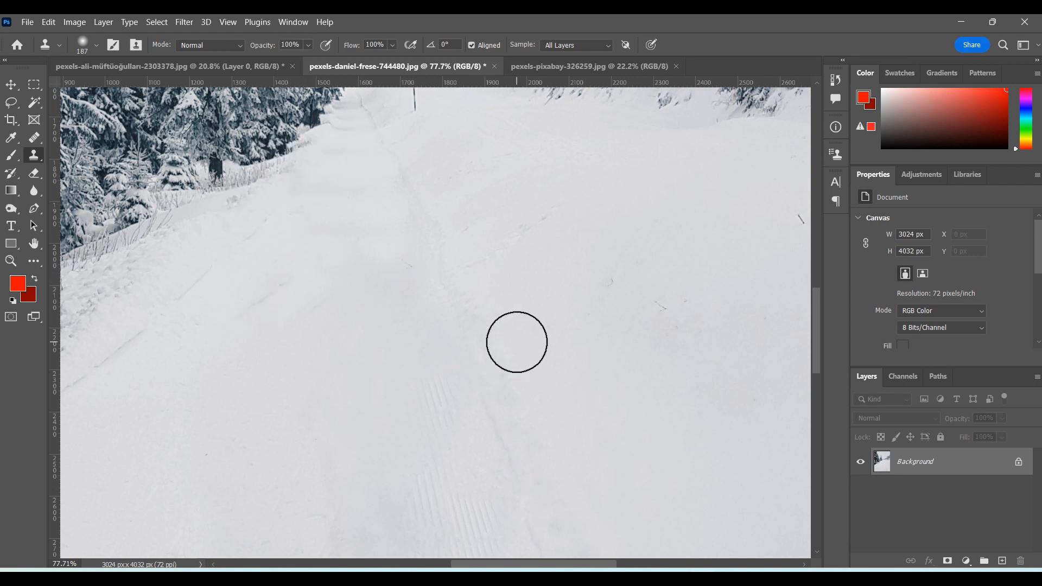
pyautogui.scroll(-3, 452, 340)
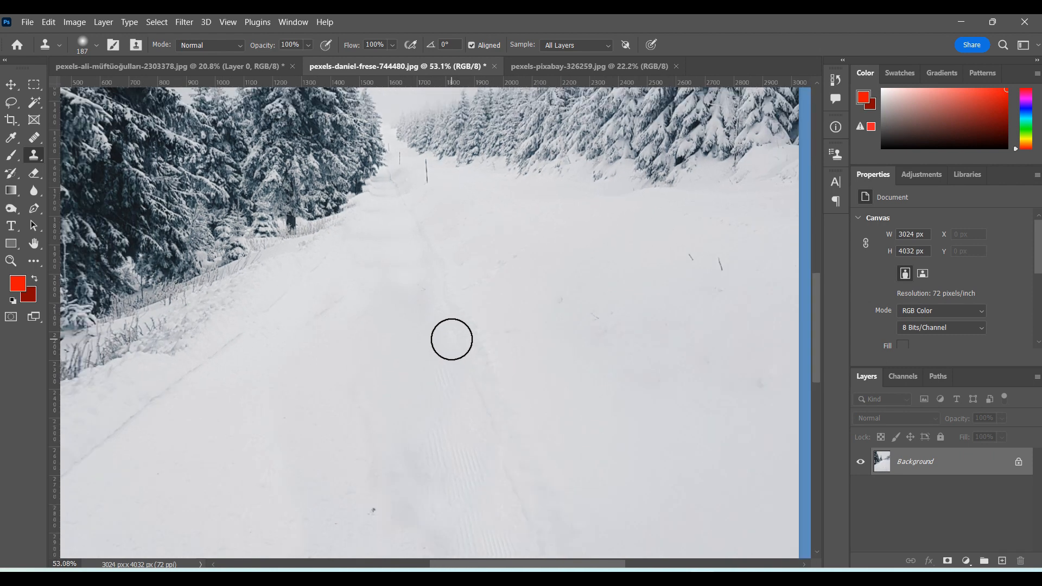
pyautogui.scroll(-2, 451, 340)
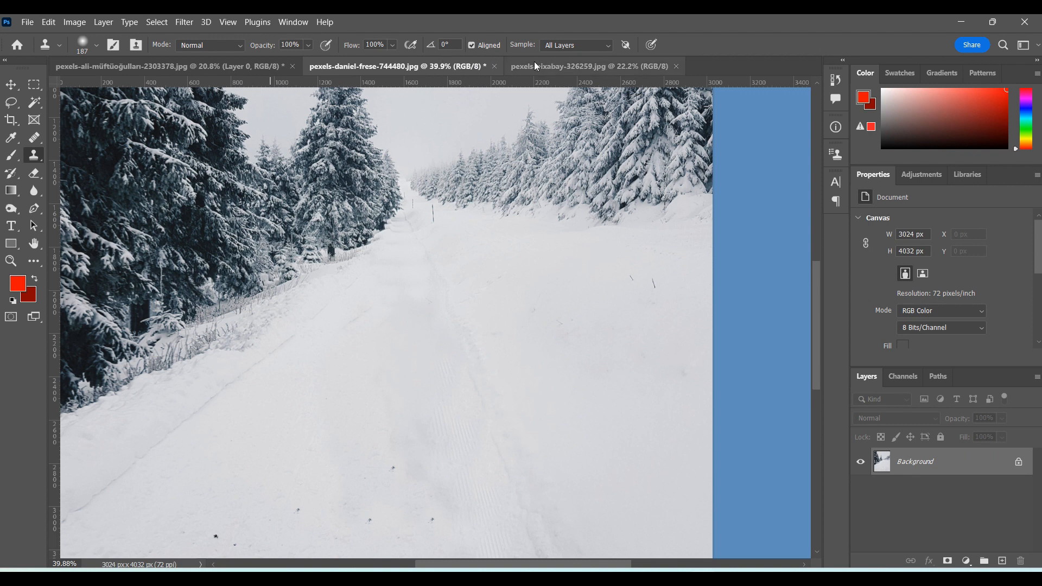
# - Examine the Clone Stamp's brush size, hardness and preset options and its list of blending modes
pyautogui.click(97, 47)
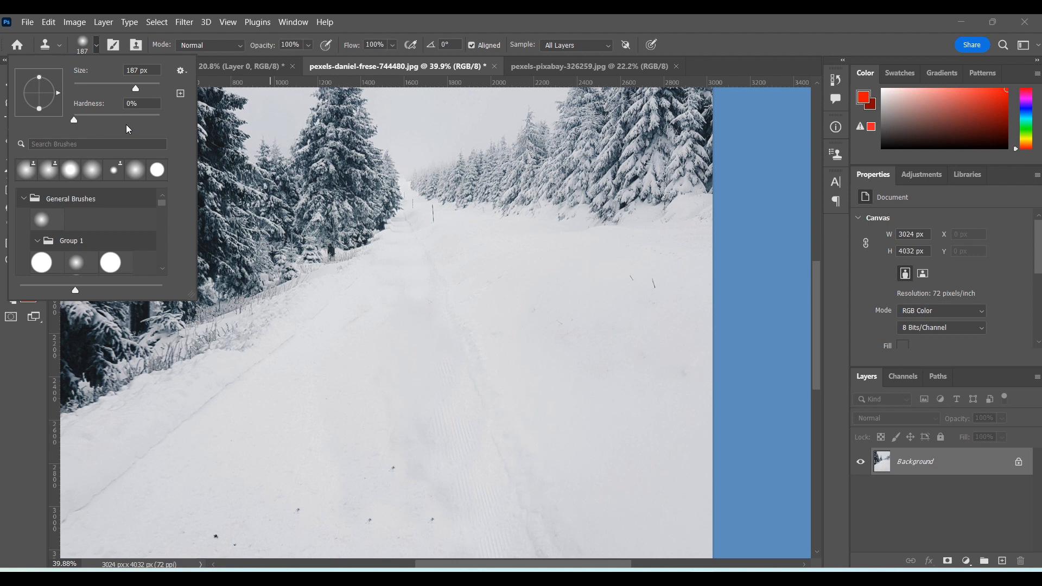
pyautogui.scroll(-4, 99, 245)
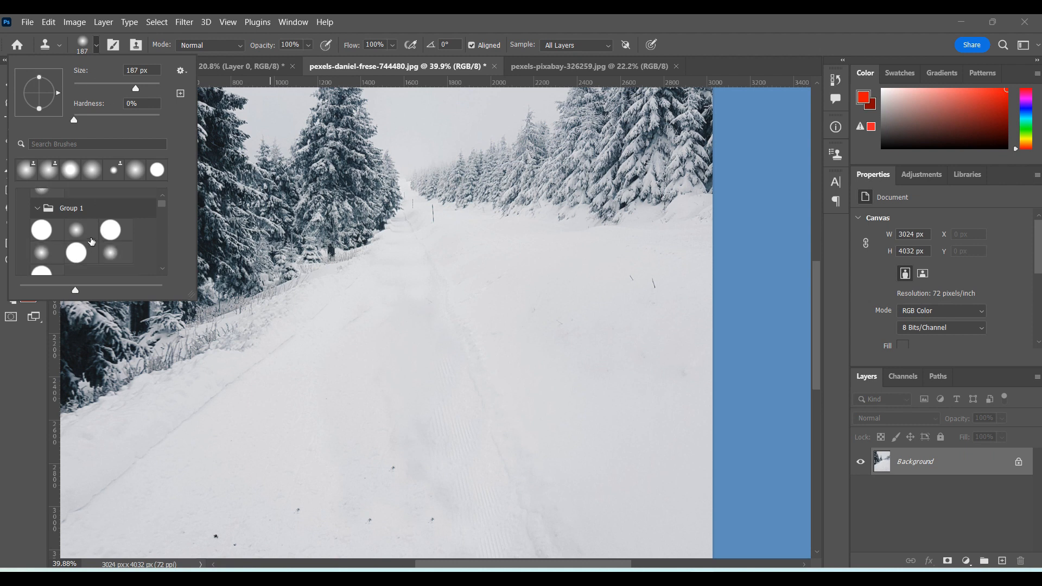
pyautogui.scroll(-1, 115, 239)
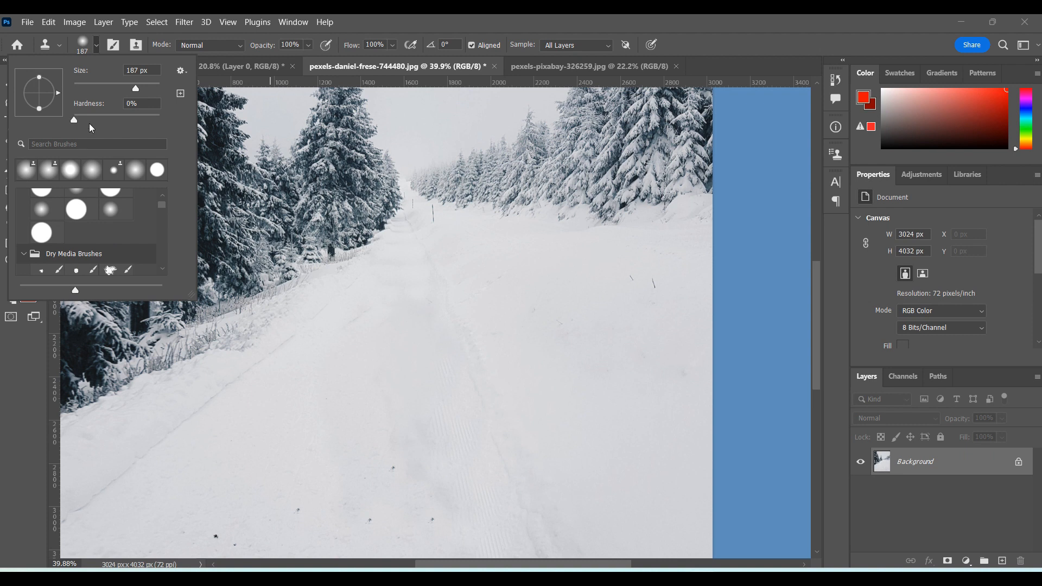
pyautogui.click(160, 41)
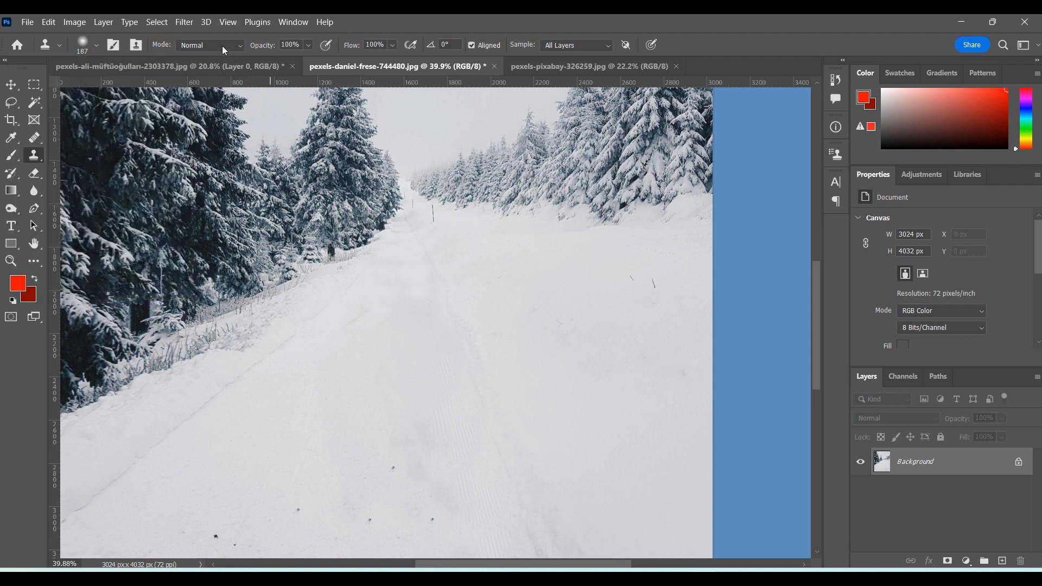
pyautogui.click(237, 45)
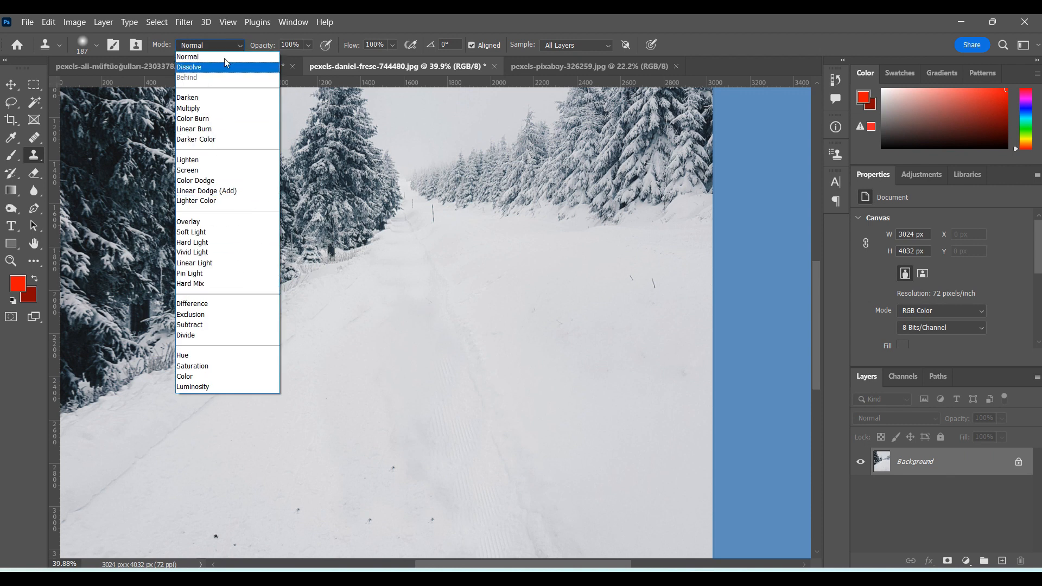
pyautogui.click(251, 38)
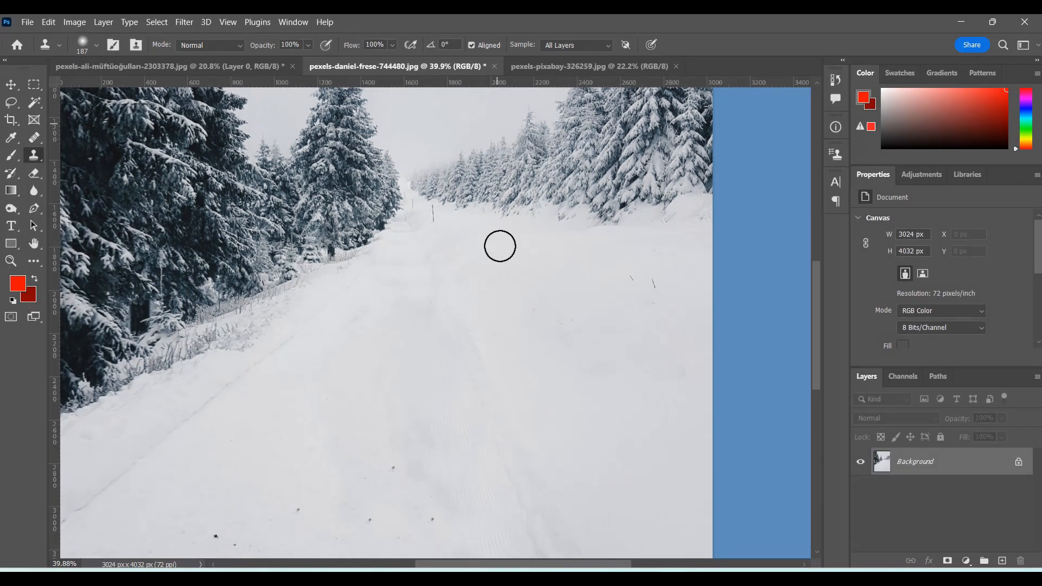
# - Clone the snowy trees and sloping bank onto the open snow path in several strokes with Aligned on
pyautogui.moveTo(480, 288)
pyautogui.mouseDown()
pyautogui.moveTo(458, 296)
pyautogui.moveTo(505, 283)
pyautogui.moveTo(499, 304)
pyautogui.moveTo(474, 303)
pyautogui.moveTo(513, 274)
pyautogui.moveTo(493, 258)
pyautogui.moveTo(467, 281)
pyautogui.moveTo(479, 342)
pyautogui.mouseUp()
pyautogui.moveTo(507, 381); pyautogui.dragTo(519, 398)
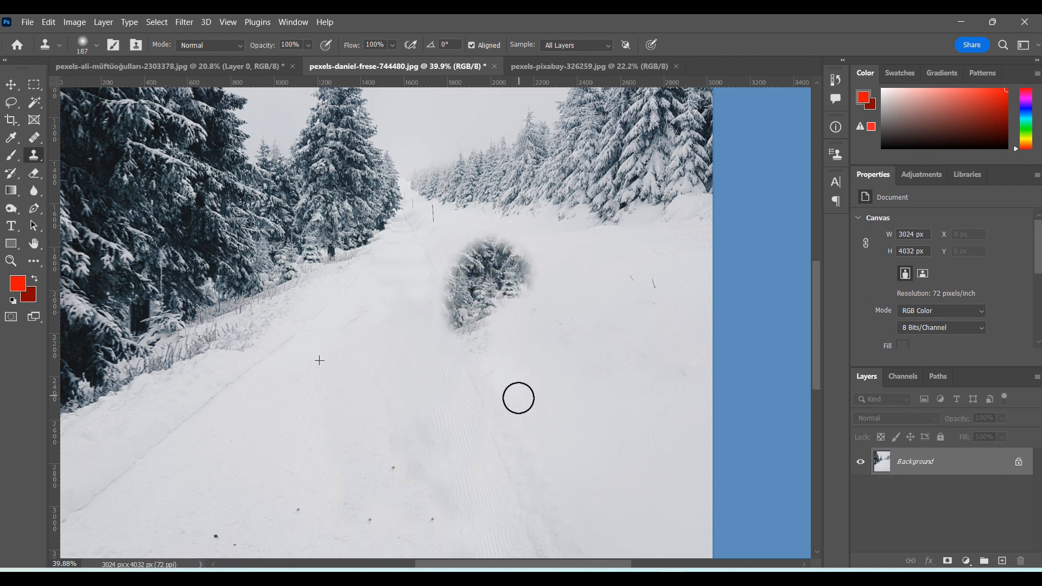
pyautogui.moveTo(521, 400)
pyautogui.mouseDown()
pyautogui.moveTo(493, 398)
pyautogui.moveTo(546, 393)
pyautogui.moveTo(478, 402)
pyautogui.moveTo(460, 391)
pyautogui.moveTo(499, 344)
pyautogui.moveTo(502, 307)
pyautogui.moveTo(504, 344)
pyautogui.moveTo(529, 381)
pyautogui.moveTo(522, 315)
pyautogui.moveTo(489, 350)
pyautogui.moveTo(540, 374)
pyautogui.moveTo(516, 306)
pyautogui.moveTo(535, 397)
pyautogui.moveTo(486, 363)
pyautogui.moveTo(525, 303)
pyautogui.moveTo(530, 365)
pyautogui.moveTo(475, 385)
pyautogui.moveTo(480, 345)
pyautogui.moveTo(507, 328)
pyautogui.moveTo(498, 367)
pyautogui.moveTo(523, 382)
pyautogui.mouseUp()
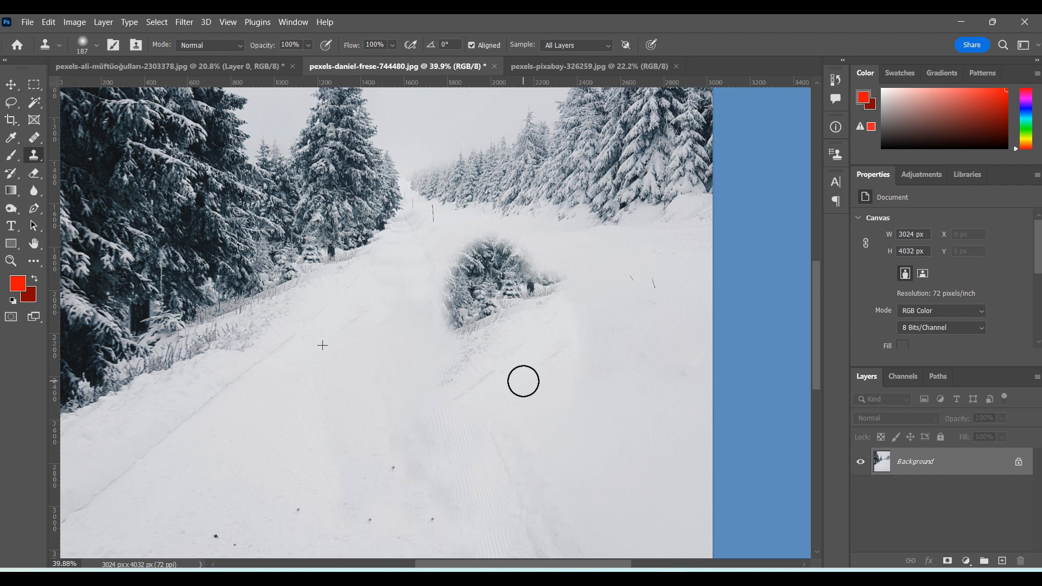
pyautogui.moveTo(523, 381)
pyautogui.mouseDown()
pyautogui.moveTo(422, 422)
pyautogui.moveTo(486, 405)
pyautogui.moveTo(552, 357)
pyautogui.moveTo(526, 316)
pyautogui.moveTo(464, 354)
pyautogui.moveTo(458, 409)
pyautogui.moveTo(563, 382)
pyautogui.moveTo(526, 319)
pyautogui.moveTo(477, 365)
pyautogui.moveTo(447, 428)
pyautogui.moveTo(539, 402)
pyautogui.moveTo(542, 295)
pyautogui.moveTo(463, 393)
pyautogui.mouseUp()
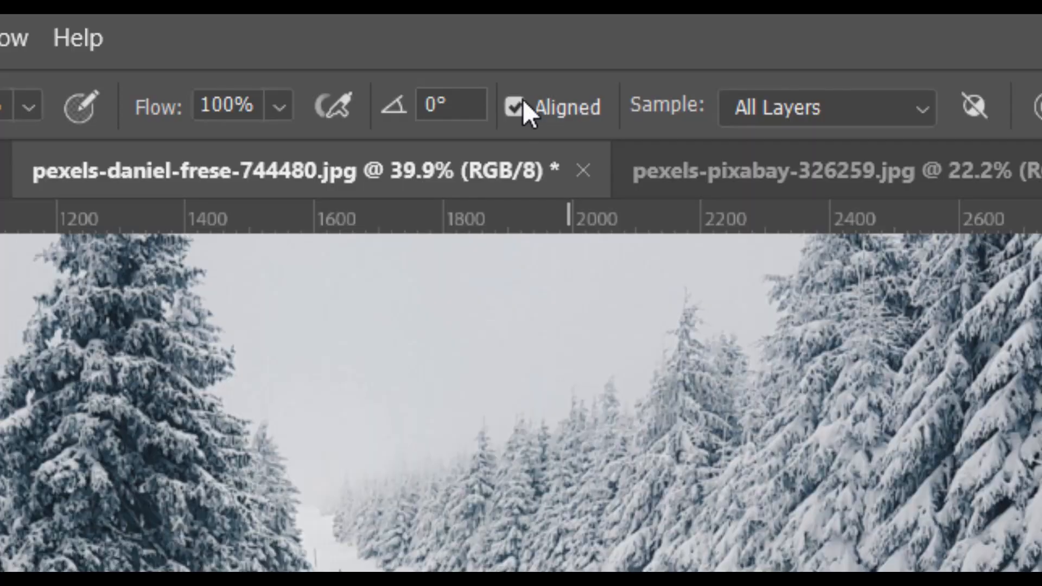
# - Turn off Aligned and stamp the same tree sample onto several separate spots across the snow
pyautogui.click(472, 46)
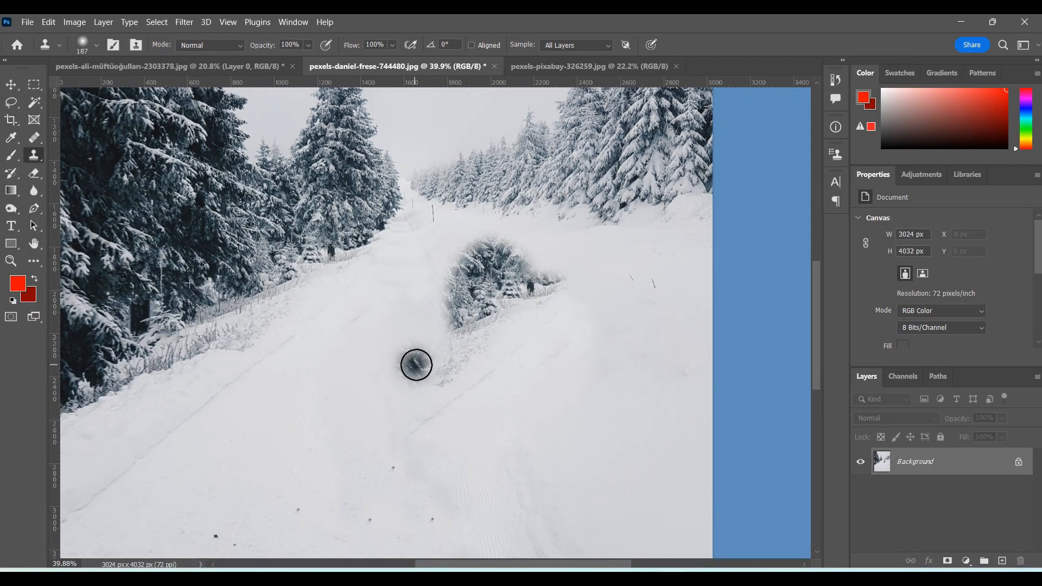
pyautogui.moveTo(417, 365)
pyautogui.mouseDown()
pyautogui.moveTo(428, 353)
pyautogui.moveTo(427, 364)
pyautogui.moveTo(419, 356)
pyautogui.mouseUp()
pyautogui.moveTo(515, 341)
pyautogui.mouseDown()
pyautogui.moveTo(538, 332)
pyautogui.moveTo(535, 344)
pyautogui.moveTo(556, 349)
pyautogui.moveTo(557, 320)
pyautogui.moveTo(545, 360)
pyautogui.moveTo(551, 325)
pyautogui.mouseUp()
pyautogui.moveTo(638, 279)
pyautogui.mouseDown()
pyautogui.moveTo(655, 260)
pyautogui.moveTo(675, 291)
pyautogui.moveTo(644, 261)
pyautogui.moveTo(692, 268)
pyautogui.mouseUp()
pyautogui.moveTo(651, 433)
pyautogui.mouseDown()
pyautogui.moveTo(685, 479)
pyautogui.moveTo(641, 447)
pyautogui.moveTo(671, 428)
pyautogui.mouseUp()
pyautogui.moveTo(521, 481)
pyautogui.mouseDown()
pyautogui.moveTo(526, 461)
pyautogui.moveTo(541, 495)
pyautogui.moveTo(496, 472)
pyautogui.moveTo(559, 458)
pyautogui.mouseUp()
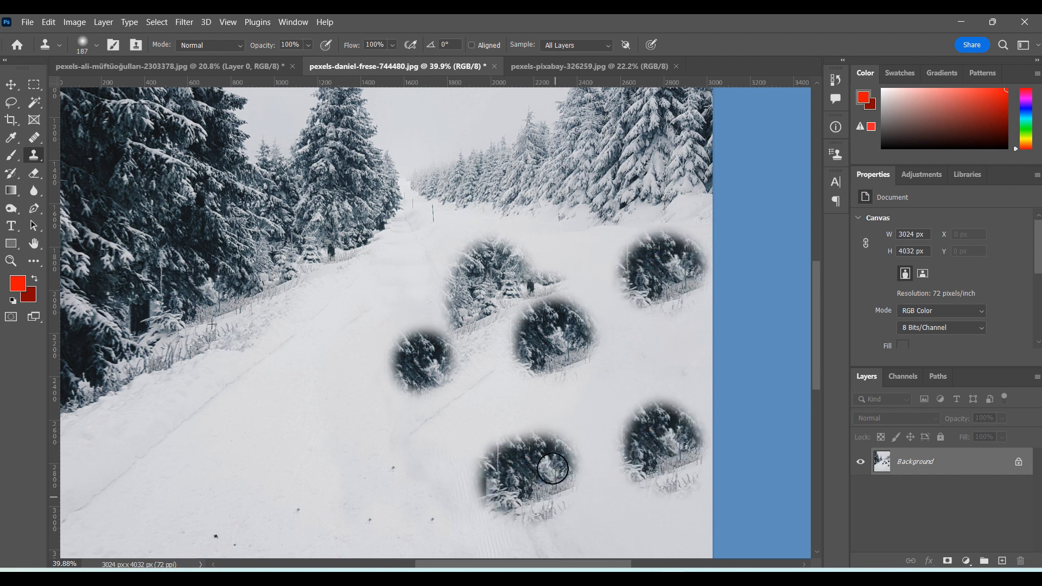
pyautogui.click(462, 101)
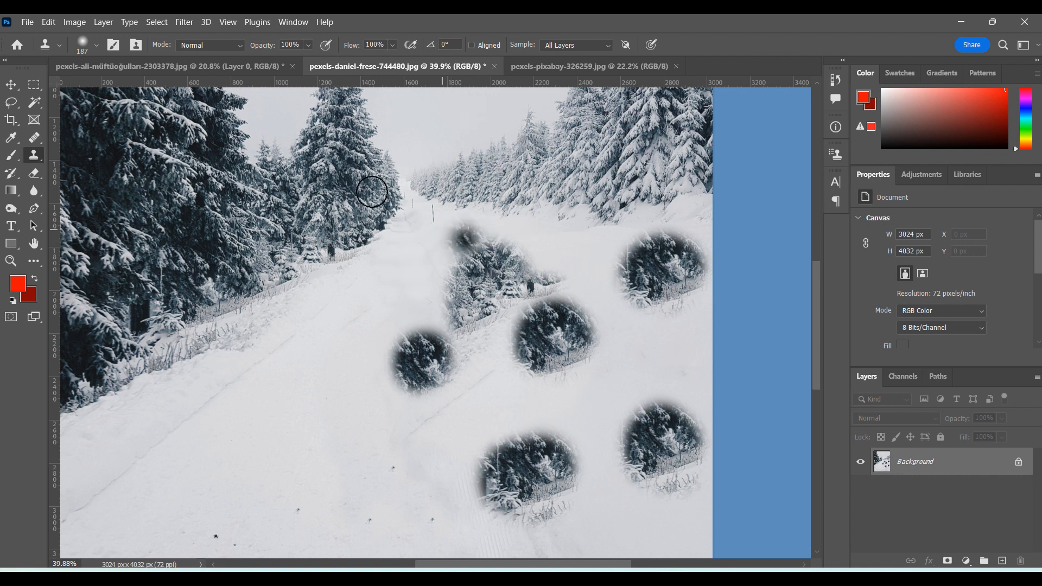
# - Switch to the photo of the orange building with the parked car
pyautogui.click(204, 63)
pyautogui.click(605, 67)
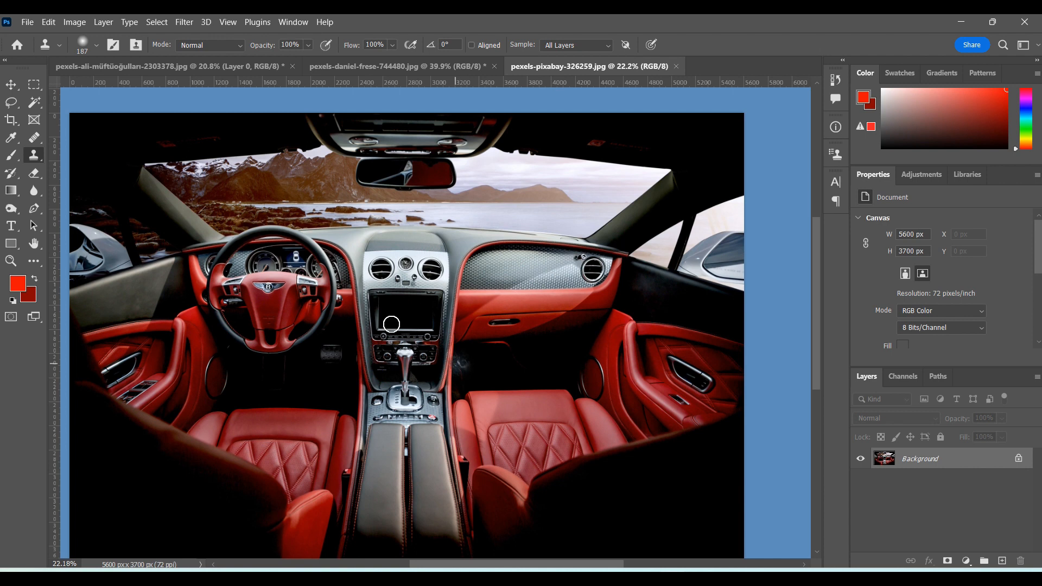
pyautogui.click(373, 72)
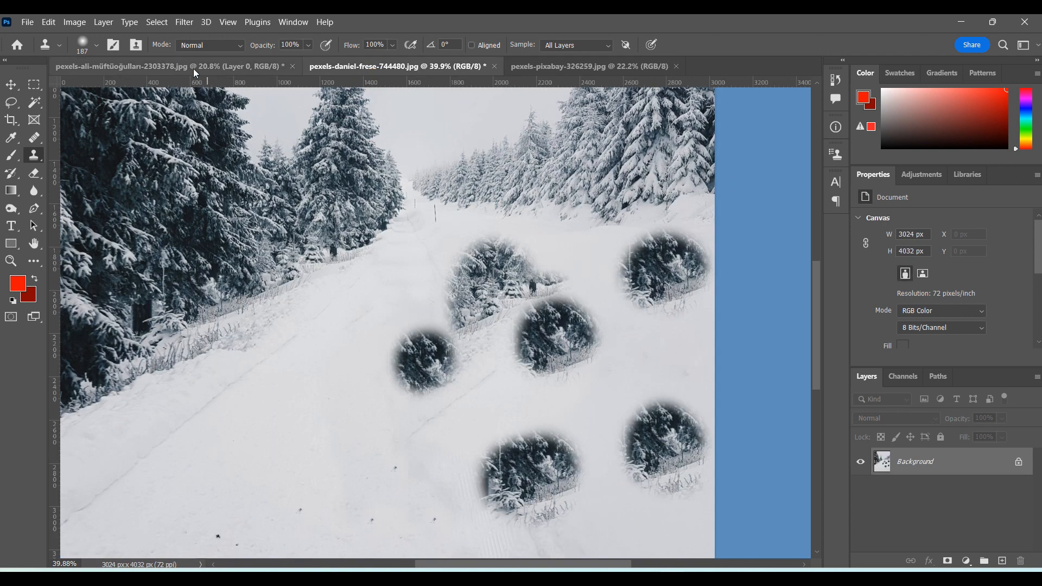
pyautogui.click(192, 67)
pyautogui.scroll(3, 518, 290)
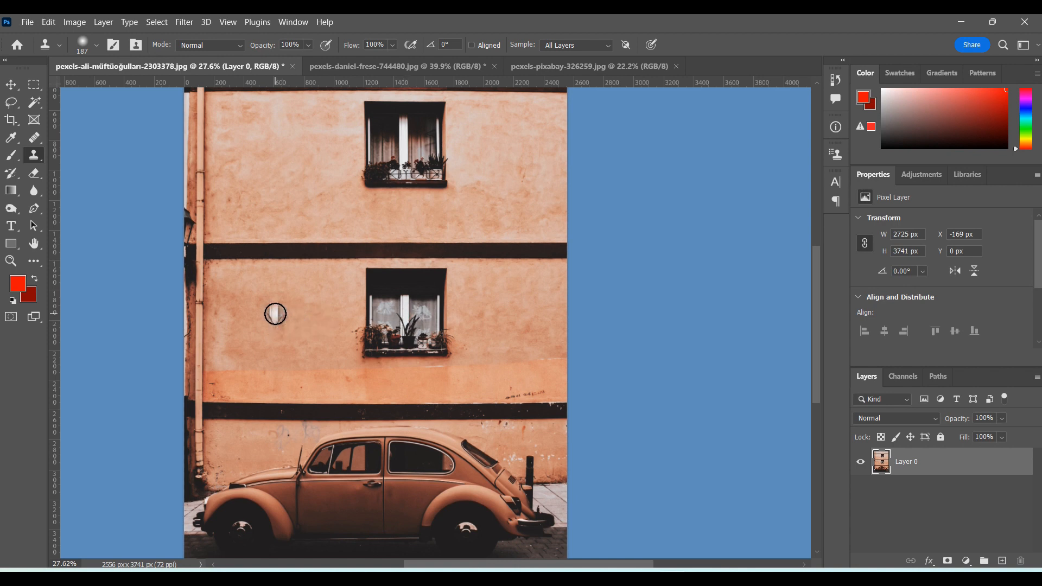
# - Clone the lower window onto the empty wall on both sides of the two existing windows
pyautogui.moveTo(266, 304)
pyautogui.mouseDown()
pyautogui.moveTo(295, 285)
pyautogui.moveTo(249, 287)
pyautogui.moveTo(303, 274)
pyautogui.moveTo(303, 347)
pyautogui.moveTo(231, 341)
pyautogui.moveTo(243, 351)
pyautogui.moveTo(233, 278)
pyautogui.moveTo(251, 276)
pyautogui.moveTo(249, 319)
pyautogui.moveTo(264, 331)
pyautogui.moveTo(282, 303)
pyautogui.moveTo(290, 332)
pyautogui.moveTo(307, 293)
pyautogui.moveTo(274, 271)
pyautogui.moveTo(239, 274)
pyautogui.mouseUp()
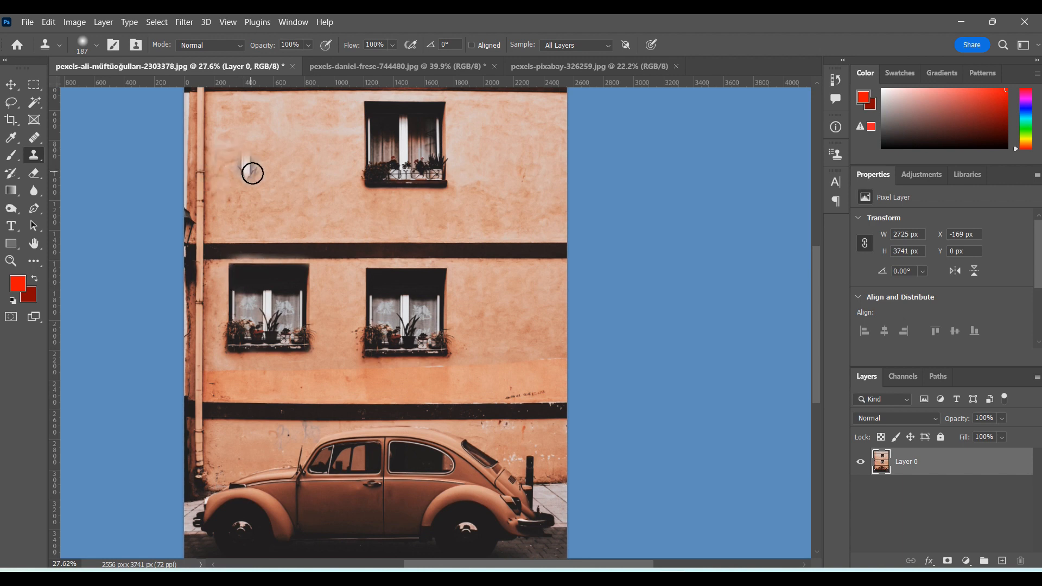
pyautogui.moveTo(266, 160)
pyautogui.mouseDown()
pyautogui.moveTo(277, 136)
pyautogui.moveTo(265, 127)
pyautogui.moveTo(251, 145)
pyautogui.moveTo(272, 179)
pyautogui.moveTo(290, 120)
pyautogui.moveTo(306, 136)
pyautogui.moveTo(308, 175)
pyautogui.moveTo(289, 141)
pyautogui.moveTo(310, 211)
pyautogui.moveTo(292, 215)
pyautogui.moveTo(288, 200)
pyautogui.moveTo(271, 195)
pyautogui.moveTo(223, 200)
pyautogui.moveTo(234, 122)
pyautogui.moveTo(288, 120)
pyautogui.moveTo(304, 138)
pyautogui.moveTo(264, 197)
pyautogui.moveTo(234, 170)
pyautogui.mouseUp()
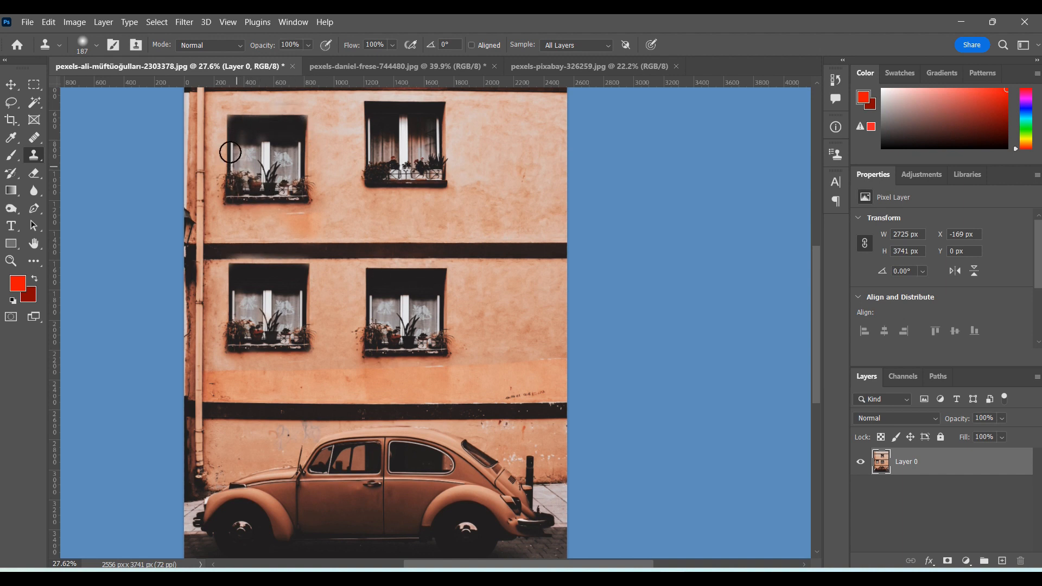
pyautogui.moveTo(524, 165)
pyautogui.mouseDown()
pyautogui.moveTo(504, 190)
pyautogui.moveTo(497, 170)
pyautogui.moveTo(495, 148)
pyautogui.moveTo(512, 130)
pyautogui.moveTo(532, 132)
pyautogui.moveTo(540, 178)
pyautogui.moveTo(484, 193)
pyautogui.moveTo(557, 196)
pyautogui.moveTo(553, 159)
pyautogui.moveTo(561, 181)
pyautogui.moveTo(564, 171)
pyautogui.moveTo(548, 116)
pyautogui.moveTo(484, 126)
pyautogui.moveTo(566, 117)
pyautogui.moveTo(565, 149)
pyautogui.moveTo(534, 200)
pyautogui.moveTo(503, 204)
pyautogui.moveTo(487, 161)
pyautogui.moveTo(548, 130)
pyautogui.moveTo(516, 161)
pyautogui.moveTo(529, 166)
pyautogui.moveTo(520, 203)
pyautogui.moveTo(545, 169)
pyautogui.moveTo(541, 190)
pyautogui.mouseUp()
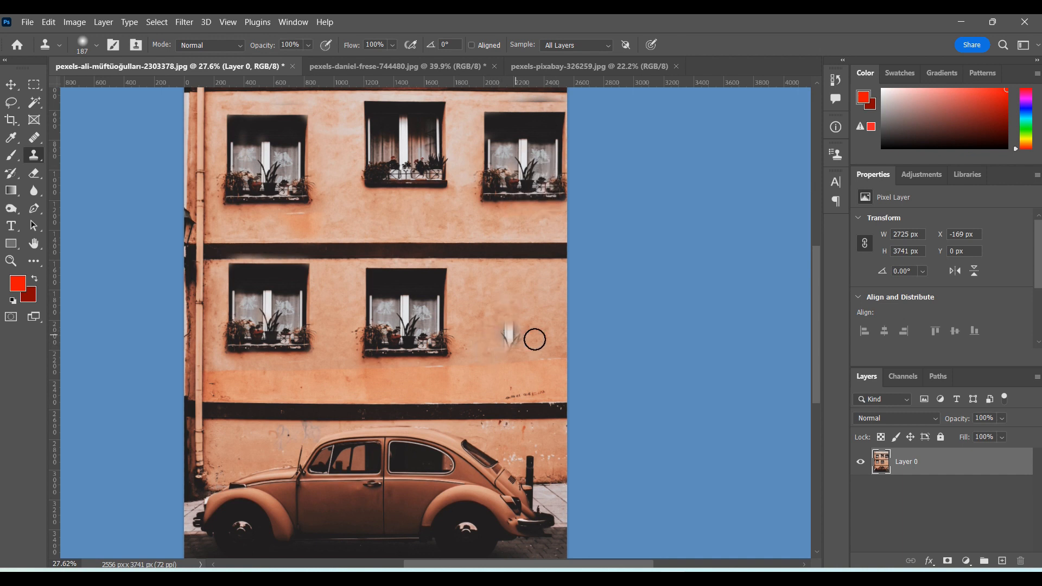
pyautogui.moveTo(532, 336)
pyautogui.mouseDown()
pyautogui.moveTo(529, 316)
pyautogui.moveTo(514, 326)
pyautogui.moveTo(524, 347)
pyautogui.moveTo(500, 360)
pyautogui.moveTo(505, 373)
pyautogui.moveTo(549, 372)
pyautogui.moveTo(562, 296)
pyautogui.moveTo(494, 301)
pyautogui.moveTo(493, 347)
pyautogui.moveTo(532, 365)
pyautogui.moveTo(493, 372)
pyautogui.moveTo(539, 344)
pyautogui.moveTo(557, 363)
pyautogui.mouseUp()
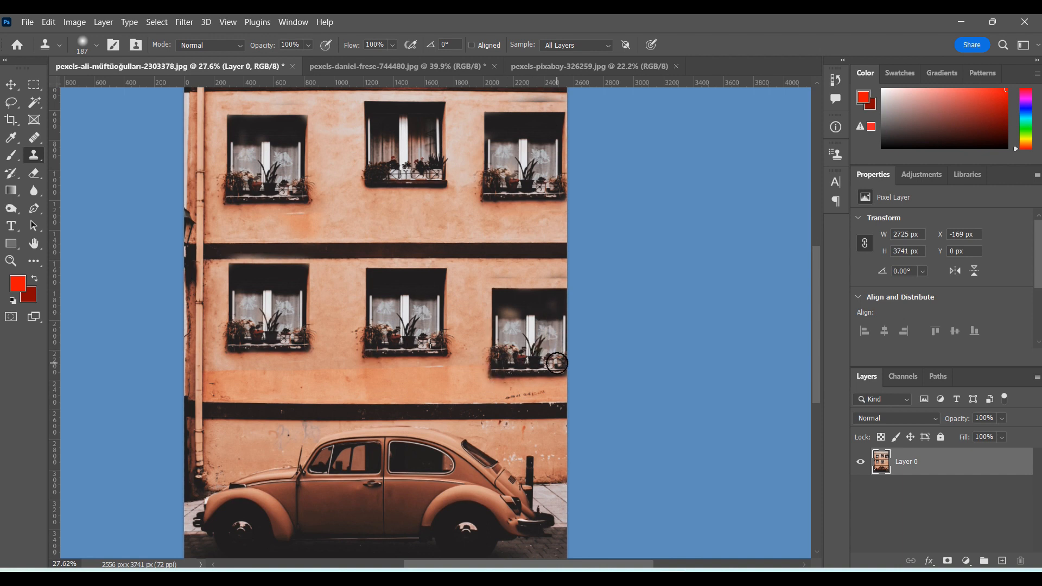
pyautogui.moveTo(497, 310); pyautogui.dragTo(494, 339)
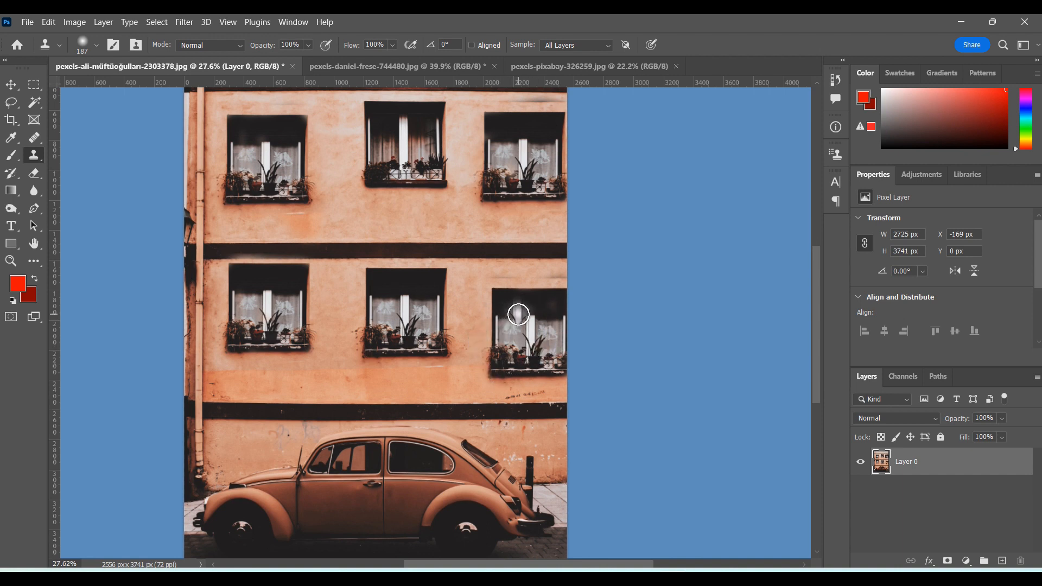
pyautogui.moveTo(412, 339); pyautogui.dragTo(413, 307)
pyautogui.scroll(-2, 413, 307)
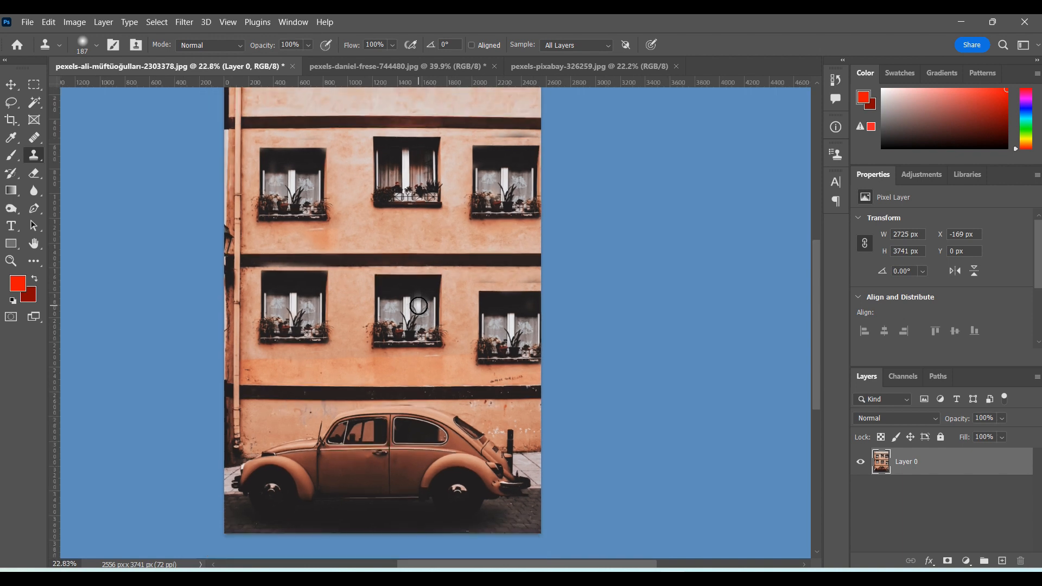
# - Undo all the cloned windows on the building wall
pyautogui.hotkey('ctrl', 'z')
pyautogui.hotkey('ctrl', 'z')
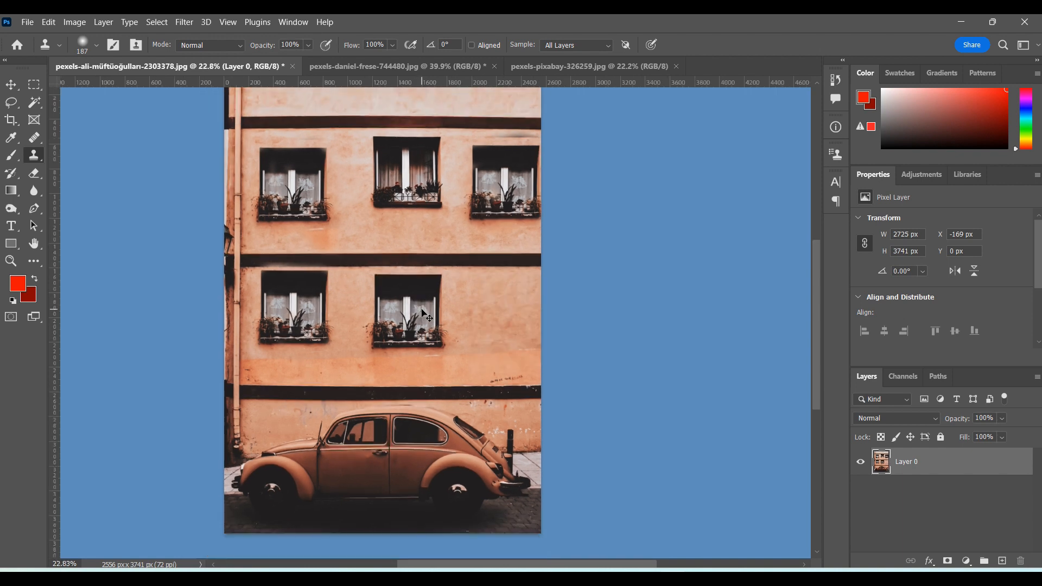
pyautogui.hotkey('ctrl', 'z')
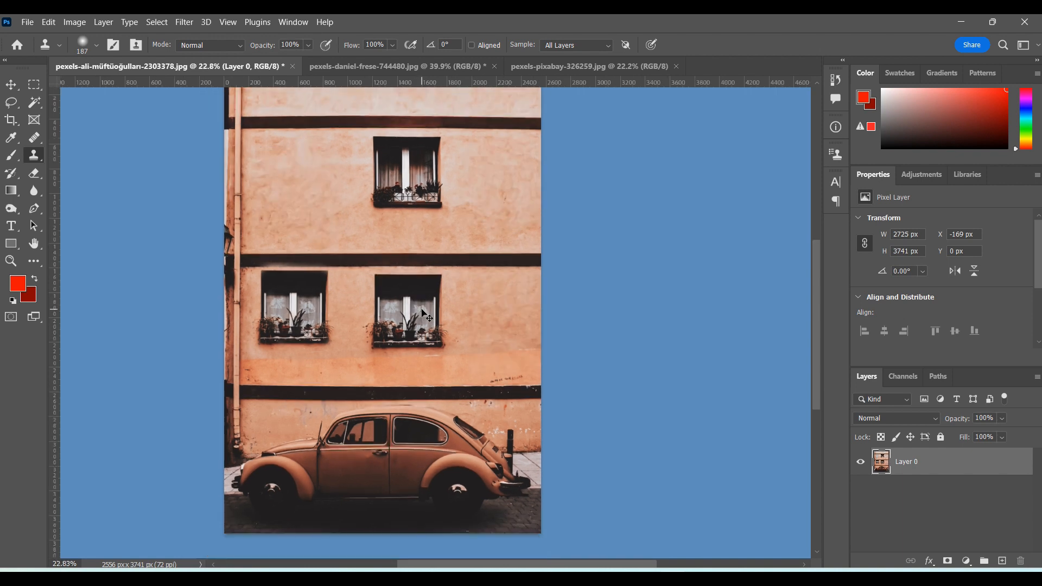
pyautogui.hotkey('ctrl', 'z')
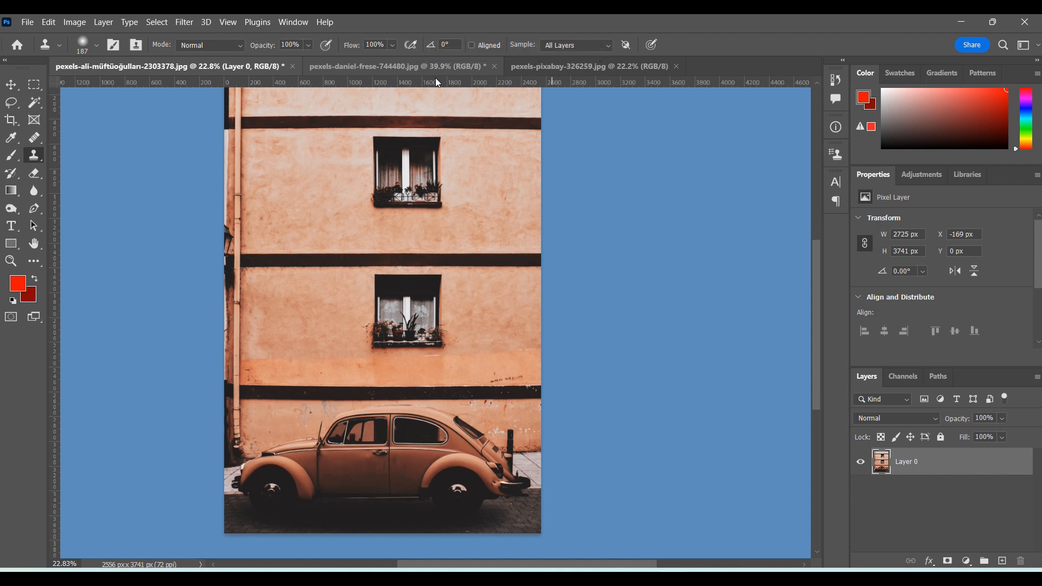
# - Create a new layer and test the Clone Stamp with Current Layer sampling before restoring All Layers
pyautogui.click(1002, 561)
pyautogui.click(591, 43)
pyautogui.click(579, 50)
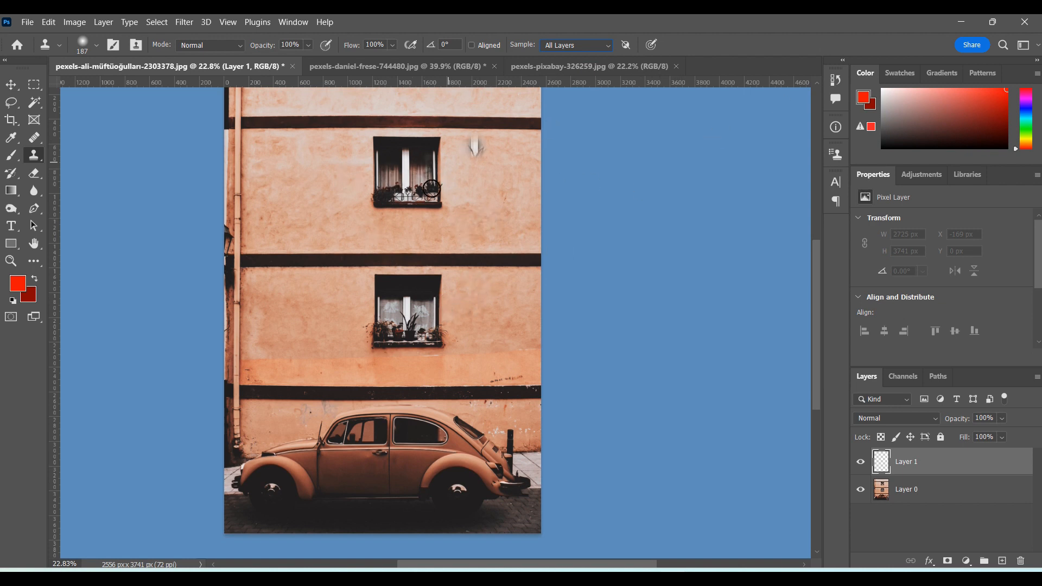
pyautogui.click(607, 47)
pyautogui.click(585, 58)
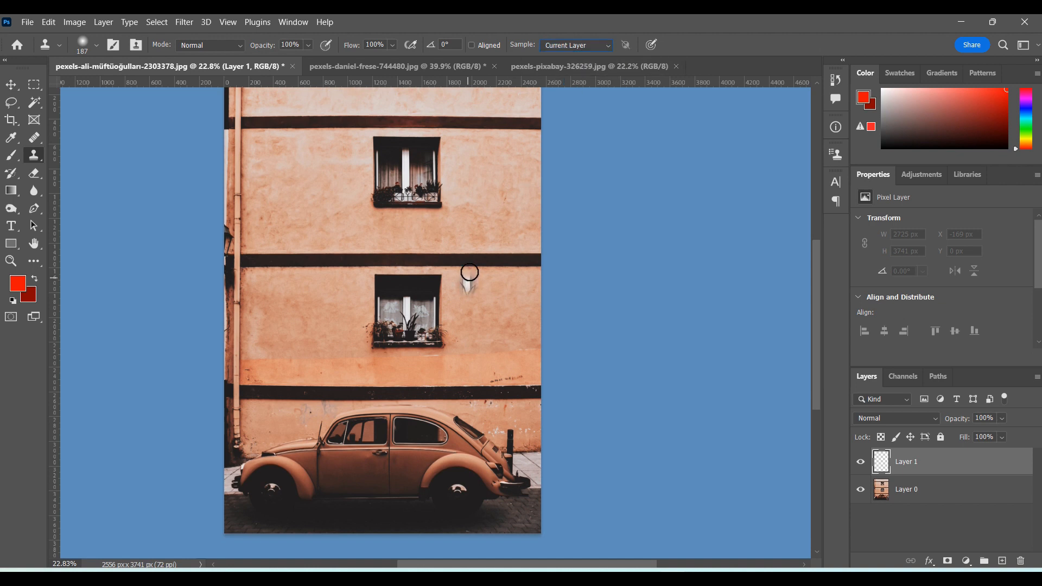
pyautogui.click(611, 48)
pyautogui.click(589, 74)
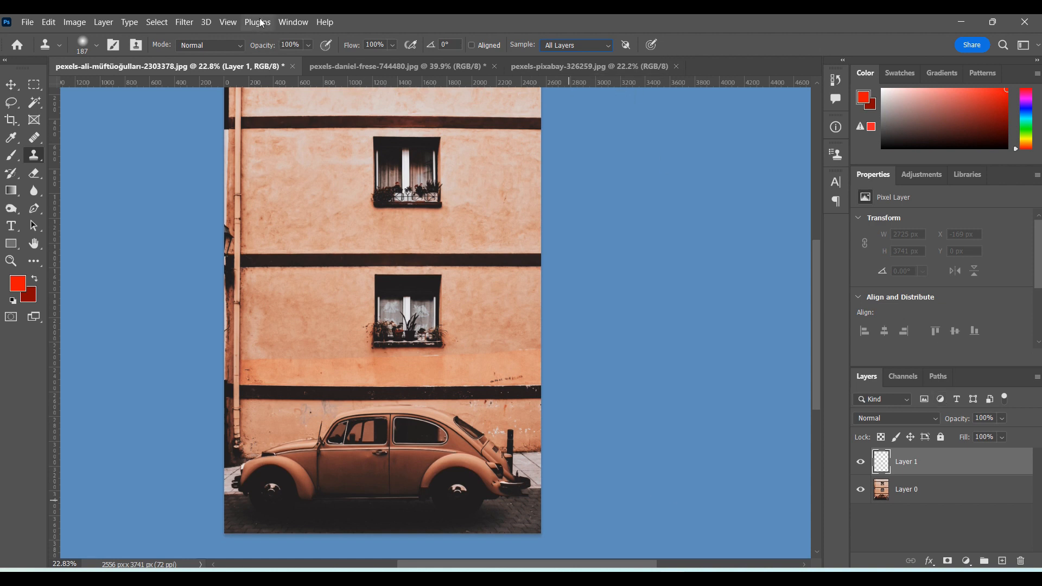
# - Show the Clone Source settings, sample bare wall into the second source and clone it over part of the lower window
pyautogui.click(292, 20)
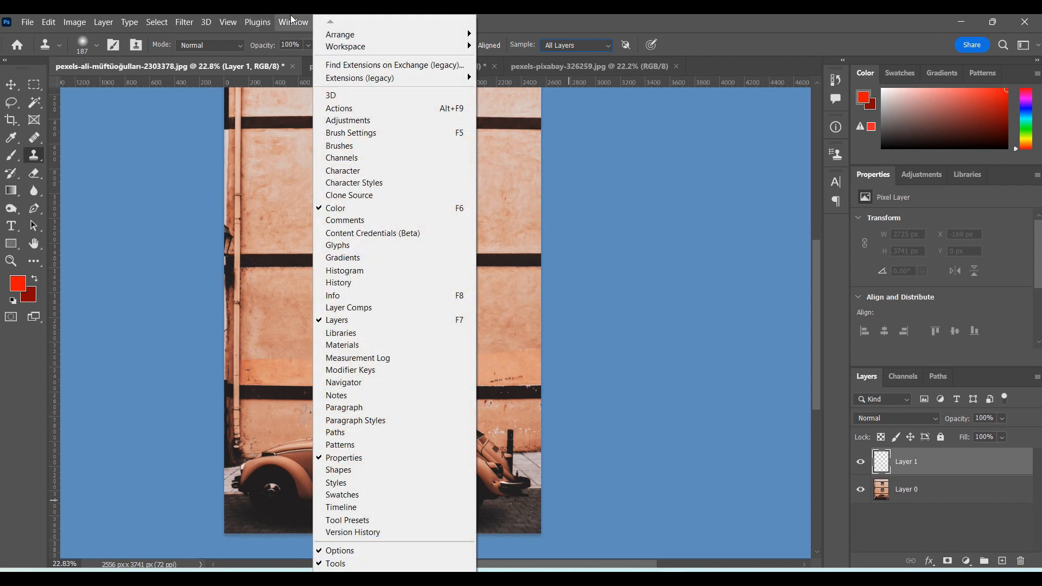
pyautogui.click(333, 201)
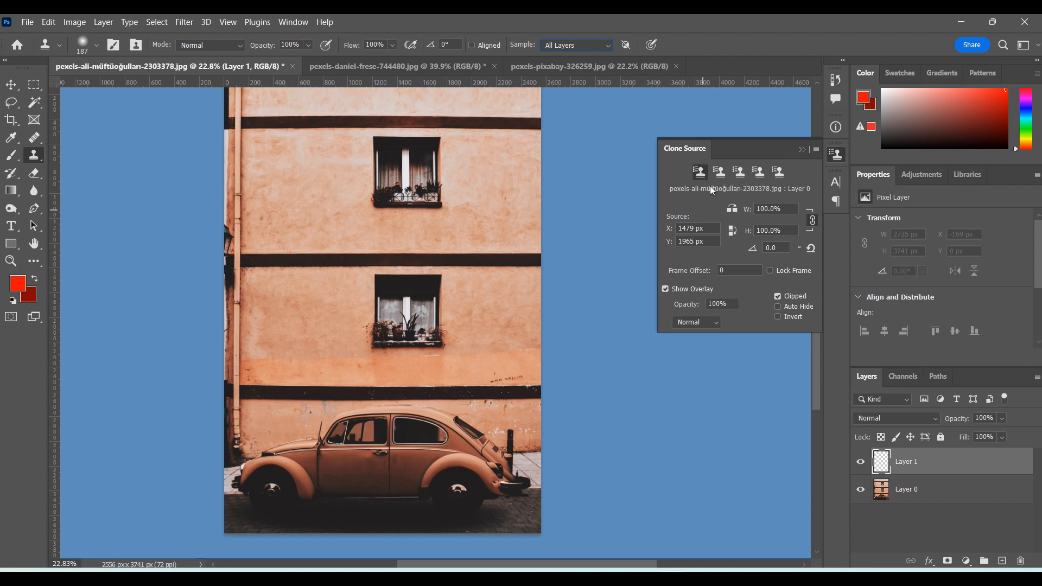
pyautogui.click(701, 173)
pyautogui.click(719, 172)
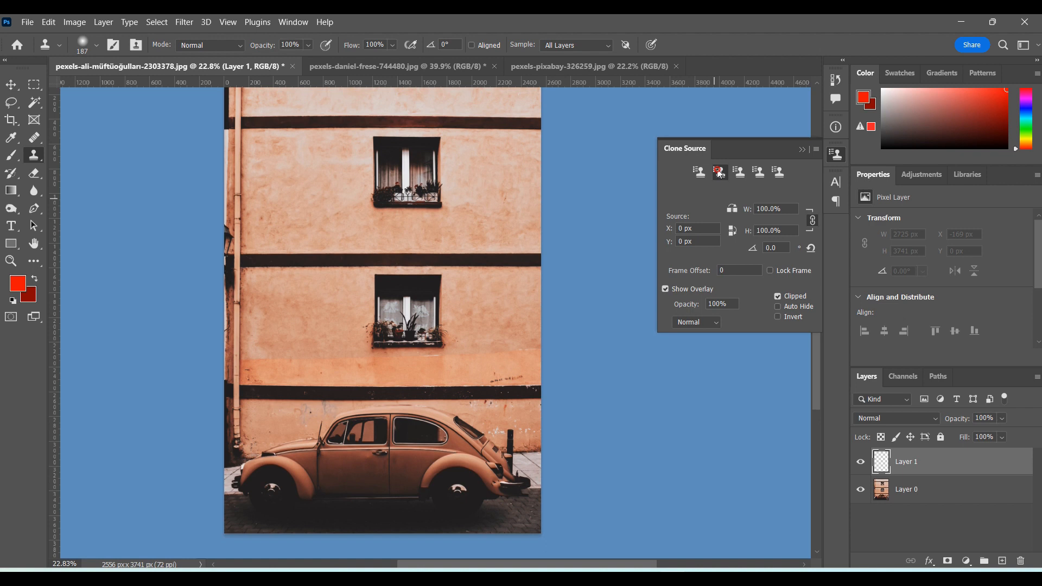
pyautogui.keyDown('alt'); pyautogui.click(297, 312); pyautogui.keyUp('alt')
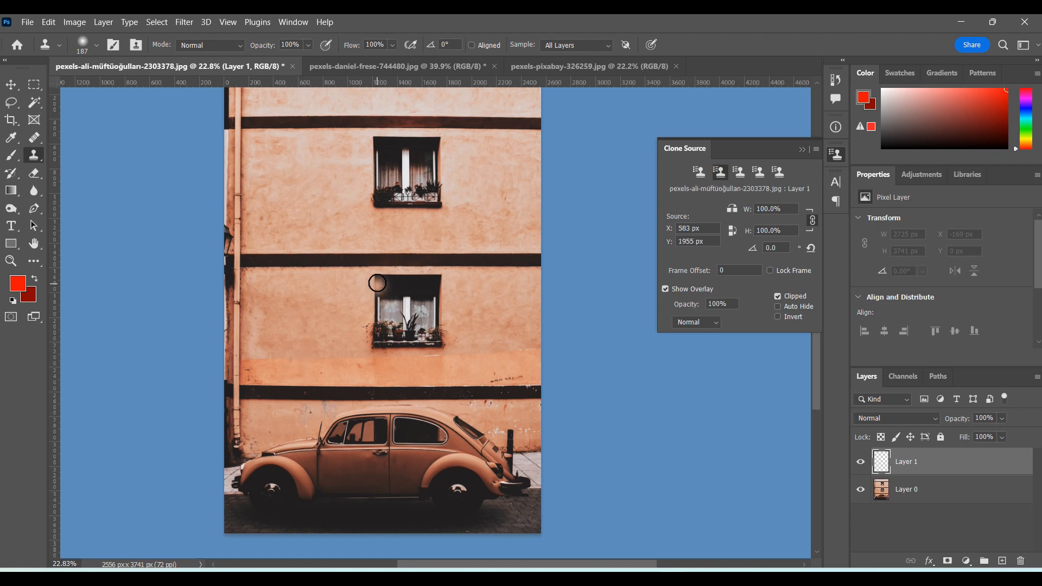
pyautogui.moveTo(385, 284)
pyautogui.mouseDown()
pyautogui.moveTo(399, 283)
pyautogui.moveTo(377, 284)
pyautogui.moveTo(373, 335)
pyautogui.moveTo(406, 334)
pyautogui.moveTo(375, 340)
pyautogui.moveTo(423, 343)
pyautogui.moveTo(399, 350)
pyautogui.mouseUp()
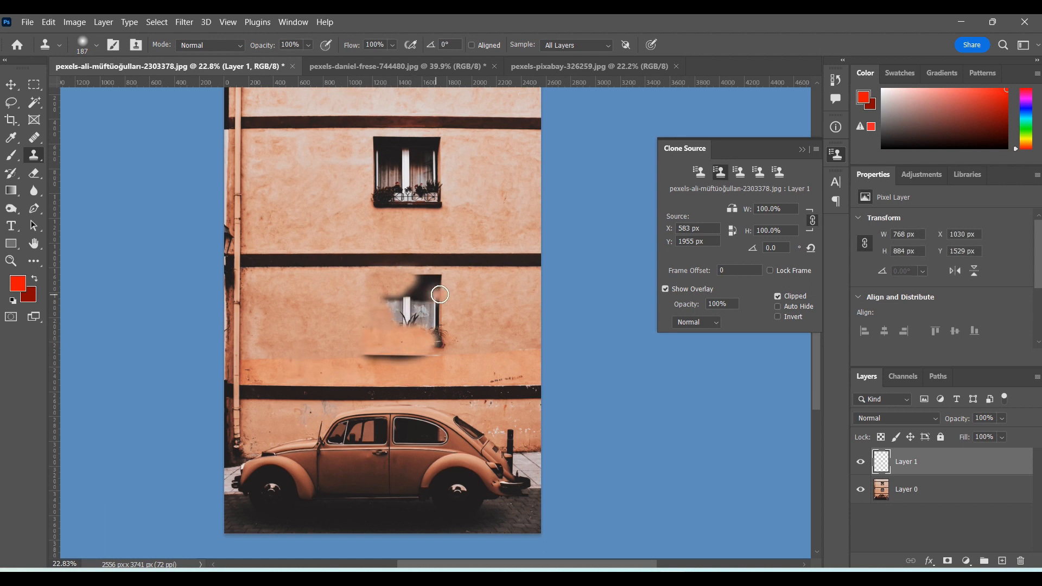
# - Use the first clone source, sampled from the upper window, to clone that window over the lower one
pyautogui.click(700, 173)
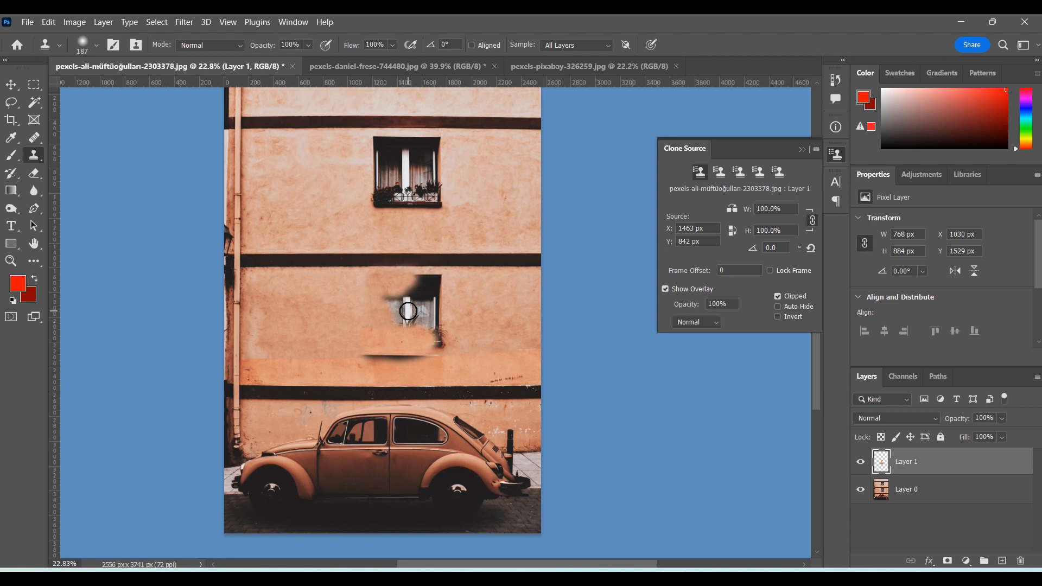
pyautogui.moveTo(409, 301)
pyautogui.mouseDown()
pyautogui.moveTo(377, 289)
pyautogui.moveTo(421, 279)
pyautogui.moveTo(370, 281)
pyautogui.moveTo(382, 336)
pyautogui.moveTo(377, 328)
pyautogui.moveTo(369, 343)
pyautogui.moveTo(383, 350)
pyautogui.moveTo(370, 355)
pyautogui.moveTo(438, 345)
pyautogui.moveTo(394, 338)
pyautogui.moveTo(419, 330)
pyautogui.moveTo(389, 326)
pyautogui.moveTo(430, 307)
pyautogui.moveTo(394, 303)
pyautogui.moveTo(448, 311)
pyautogui.moveTo(434, 309)
pyautogui.moveTo(421, 327)
pyautogui.moveTo(428, 342)
pyautogui.moveTo(463, 350)
pyautogui.mouseUp()
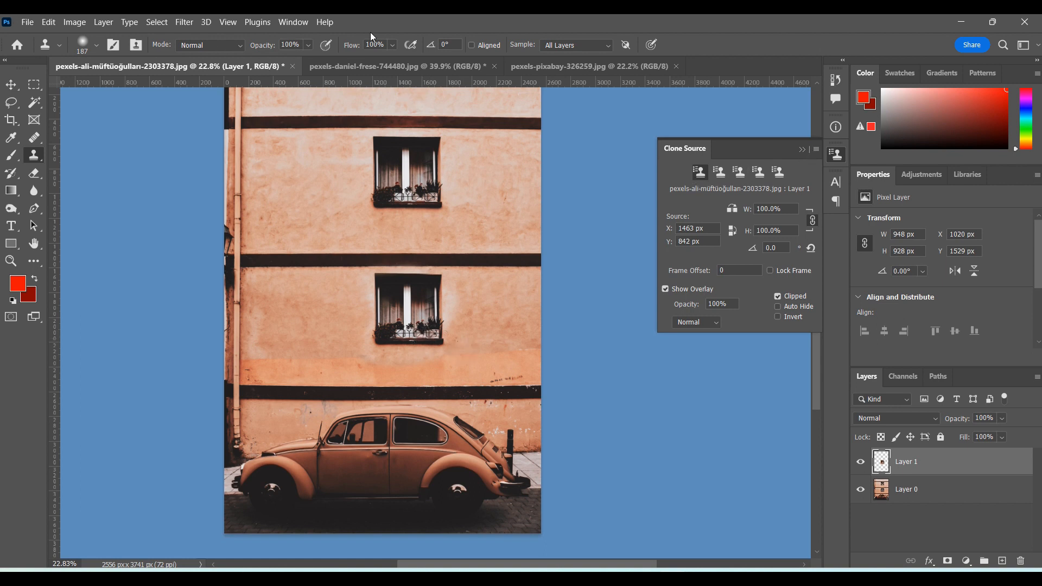
# - Close the snowy-path photo that contains the cloned tree patches, keeping the other photos open
pyautogui.click(406, 67)
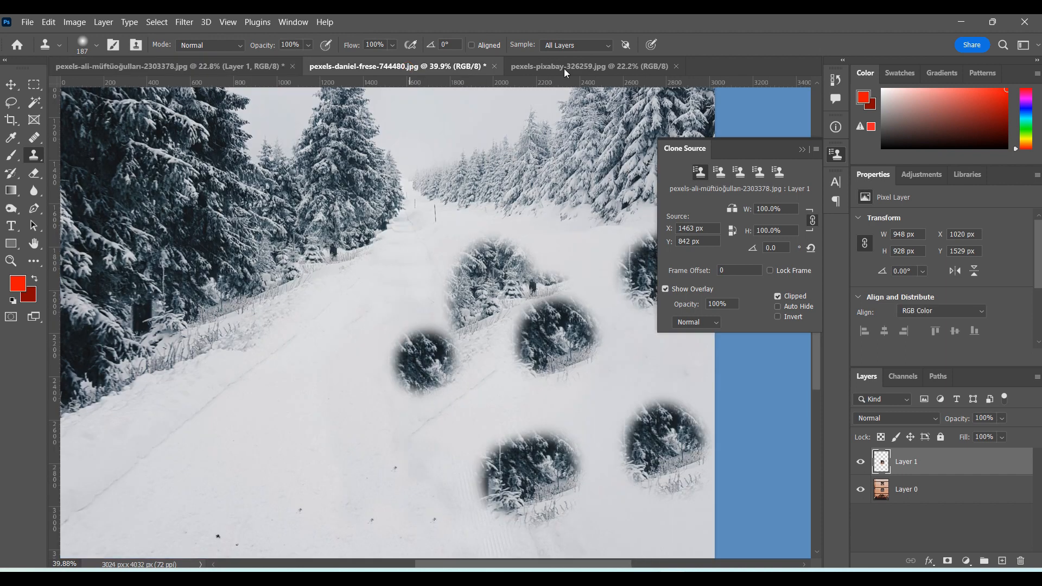
pyautogui.click(496, 66)
pyautogui.click(542, 236)
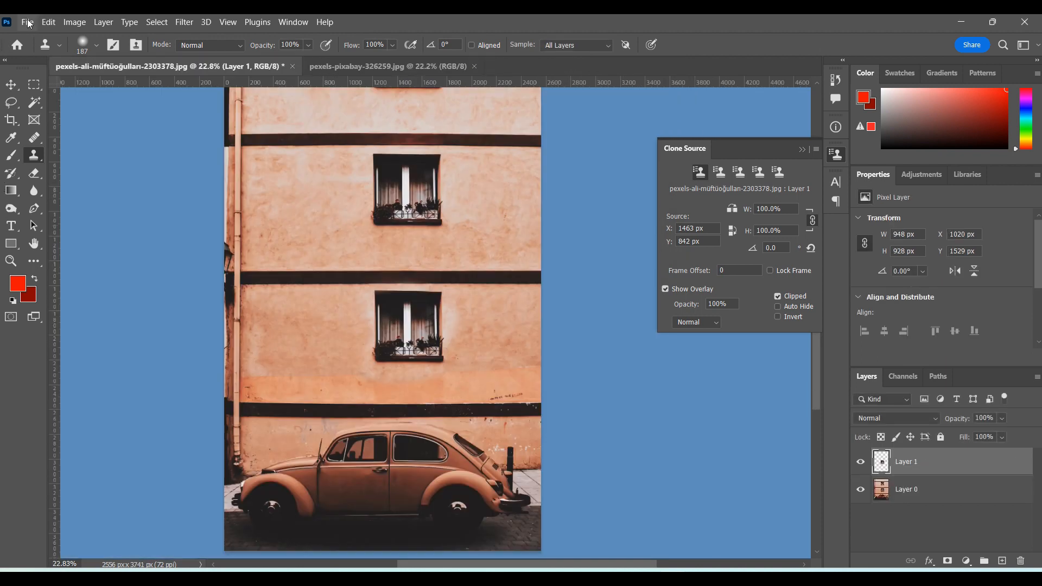
# - Open the photo numbered 1578459 of a man walking across a snowfield from the Downloads folder
pyautogui.click(27, 22)
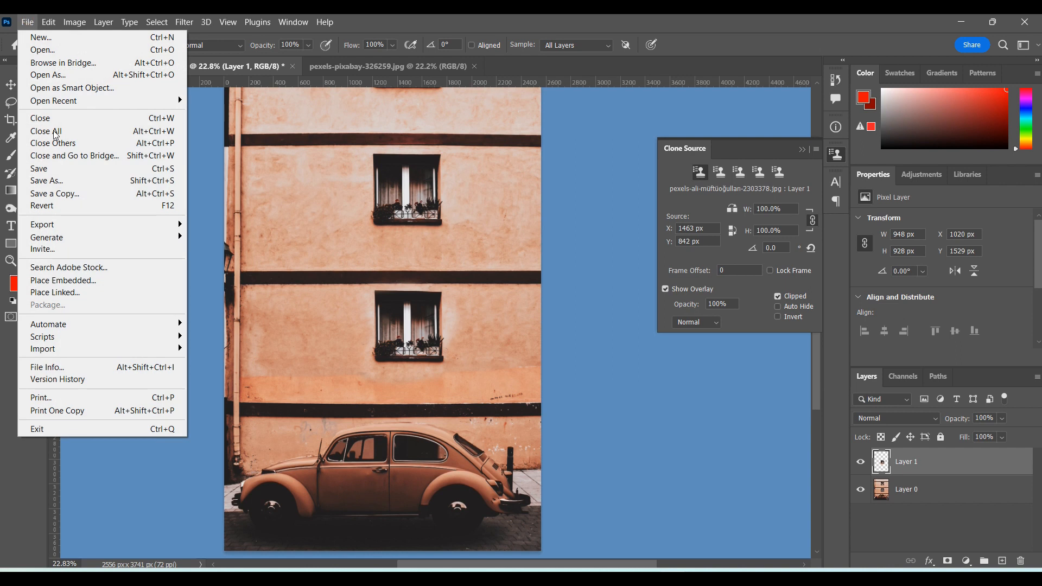
pyautogui.click(52, 49)
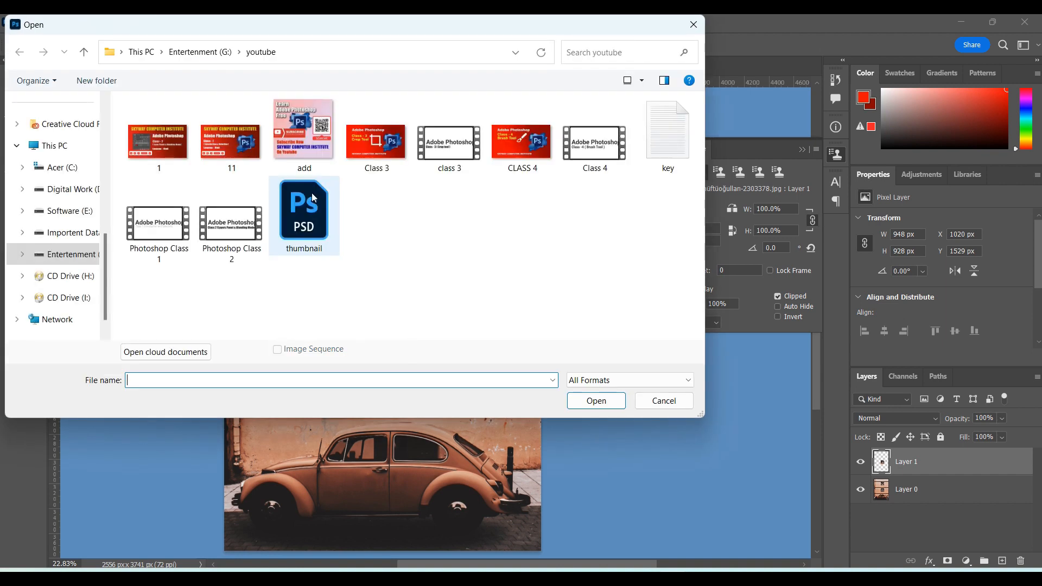
pyautogui.scroll(5, 100, 217)
pyautogui.click(85, 216)
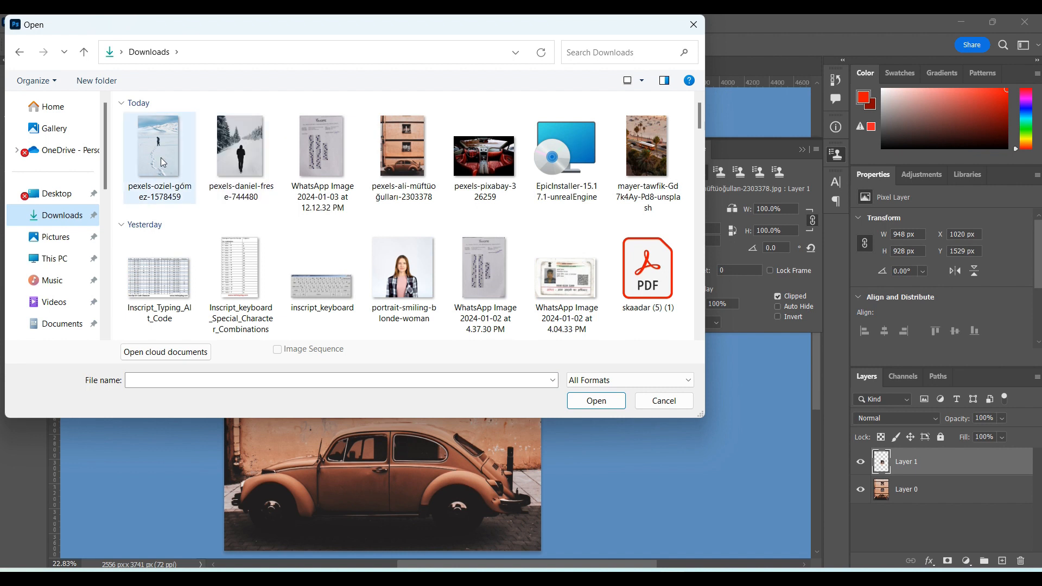
pyautogui.click(163, 163)
pyautogui.click(610, 403)
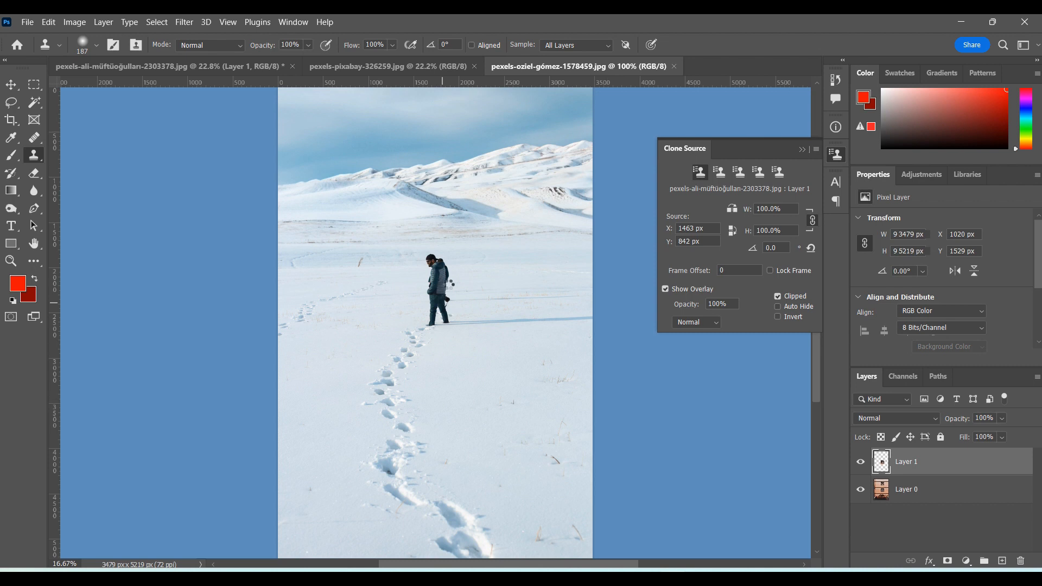
# - Flip the clone source horizontally, sample the man's head and clone a mirrored copy facing him
pyautogui.scroll(5, 436, 266)
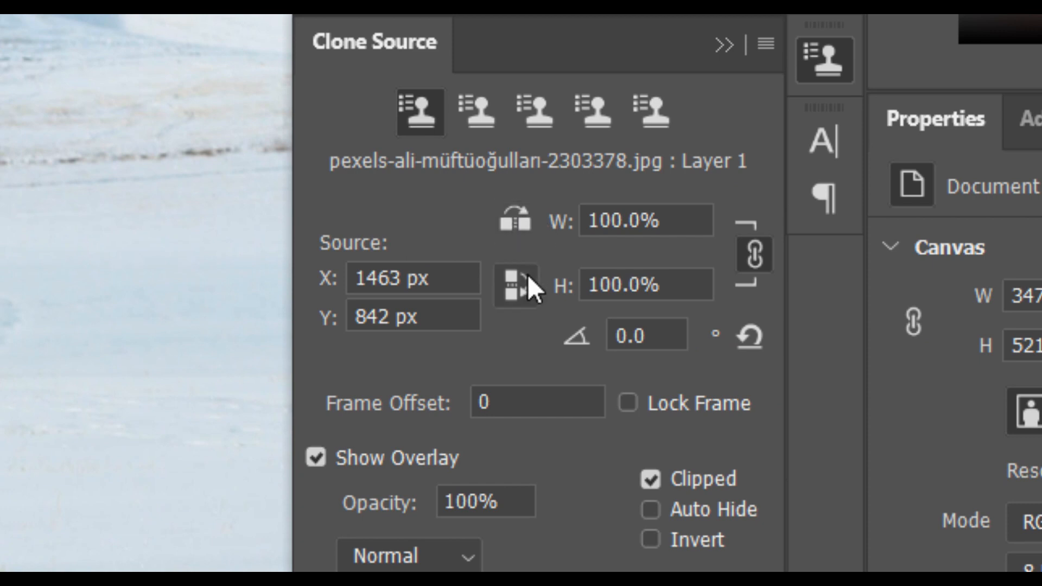
pyautogui.click(520, 224)
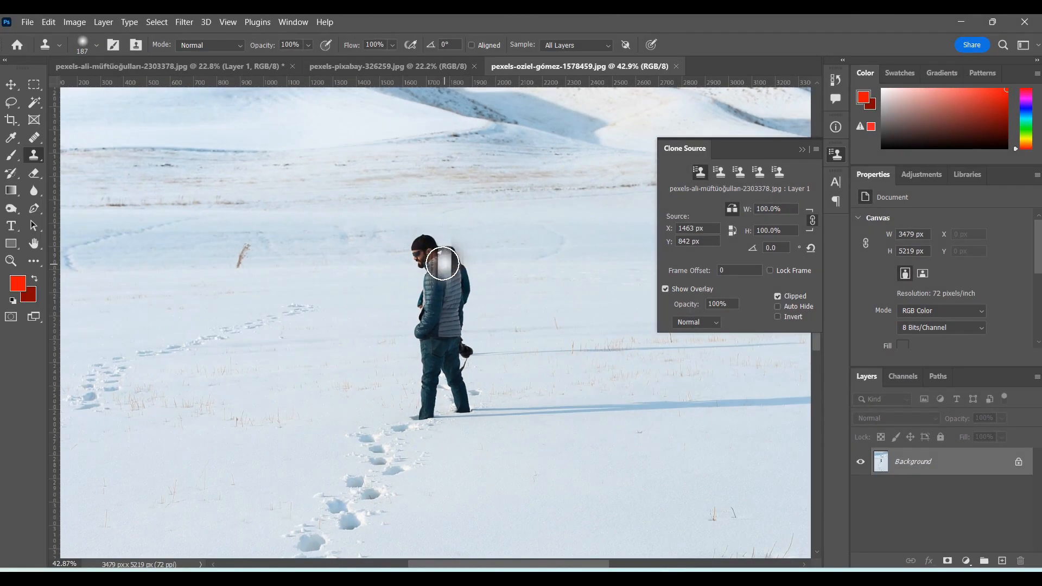
pyautogui.press('alt')
pyautogui.keyDown('alt'); pyautogui.click(426, 251); pyautogui.keyUp('alt')
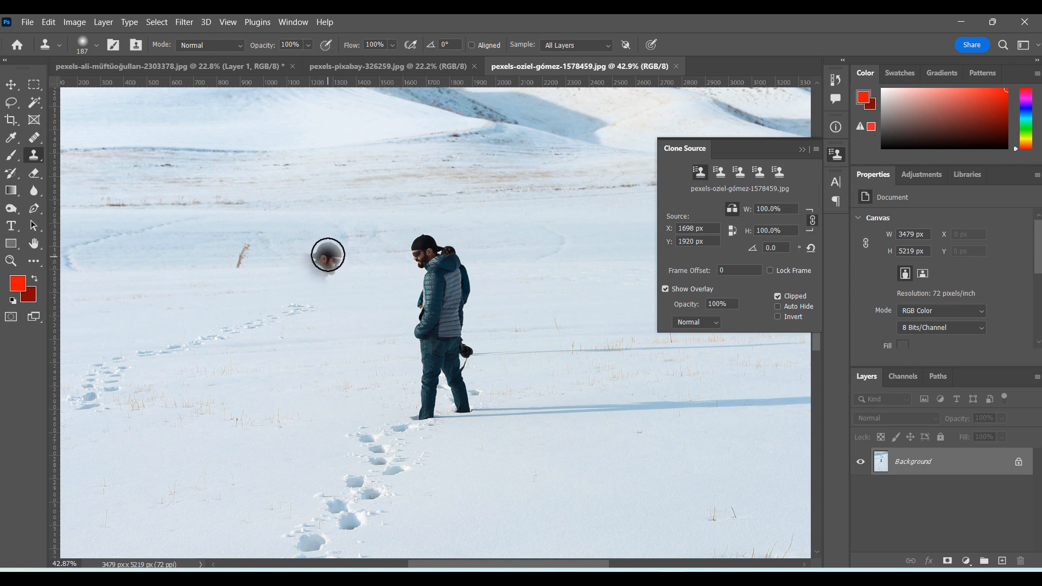
pyautogui.moveTo(325, 252)
pyautogui.mouseDown()
pyautogui.moveTo(318, 287)
pyautogui.moveTo(301, 259)
pyautogui.moveTo(293, 281)
pyautogui.moveTo(295, 267)
pyautogui.moveTo(296, 291)
pyautogui.moveTo(306, 274)
pyautogui.moveTo(320, 300)
pyautogui.moveTo(334, 422)
pyautogui.moveTo(291, 408)
pyautogui.moveTo(288, 387)
pyautogui.moveTo(292, 407)
pyautogui.moveTo(306, 336)
pyautogui.moveTo(295, 279)
pyautogui.moveTo(298, 320)
pyautogui.moveTo(313, 340)
pyautogui.moveTo(299, 297)
pyautogui.moveTo(324, 245)
pyautogui.moveTo(341, 255)
pyautogui.moveTo(288, 352)
pyautogui.moveTo(297, 377)
pyautogui.mouseUp()
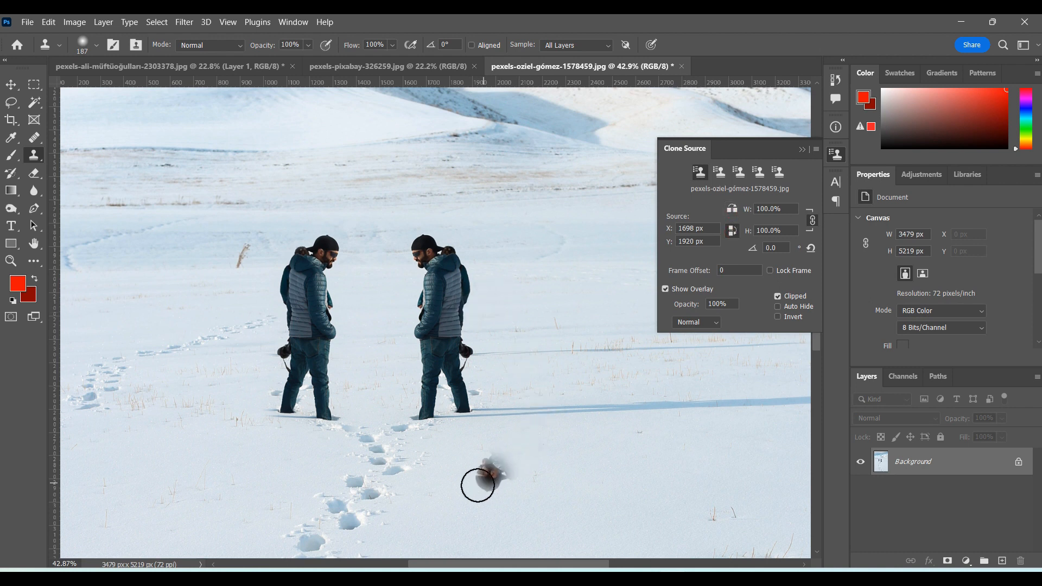
# - Clone the man upside down on the snow behind him using the vertical flip, and undo both cloned copies
pyautogui.moveTo(559, 405)
pyautogui.mouseDown()
pyautogui.moveTo(542, 286)
pyautogui.moveTo(558, 264)
pyautogui.moveTo(586, 346)
pyautogui.moveTo(578, 392)
pyautogui.moveTo(556, 417)
pyautogui.moveTo(579, 414)
pyautogui.moveTo(585, 282)
pyautogui.moveTo(599, 244)
pyautogui.moveTo(570, 247)
pyautogui.mouseUp()
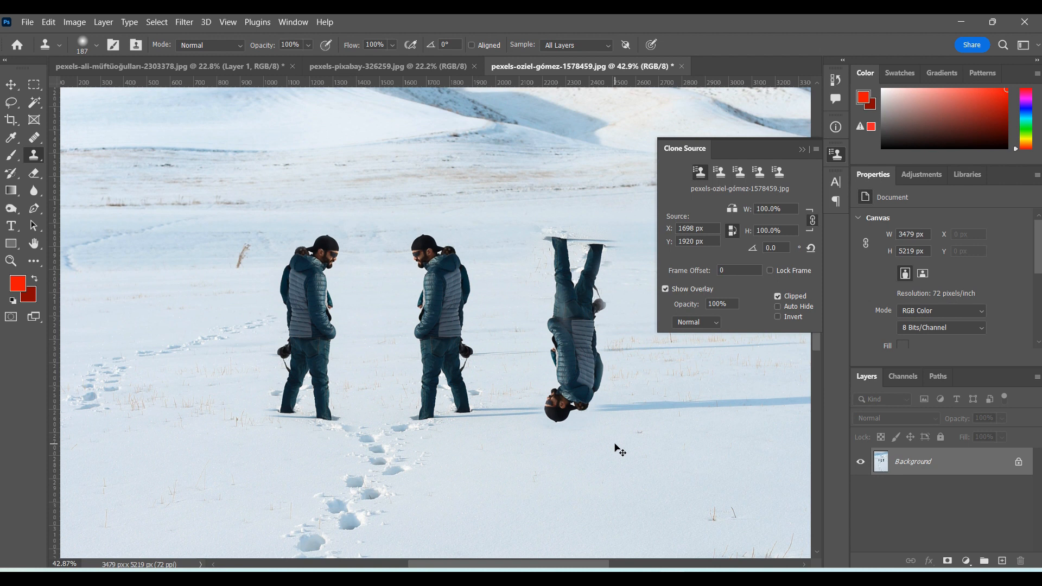
pyautogui.hotkey('ctrl', 'z')
pyautogui.hotkey('ctrl', 'z')
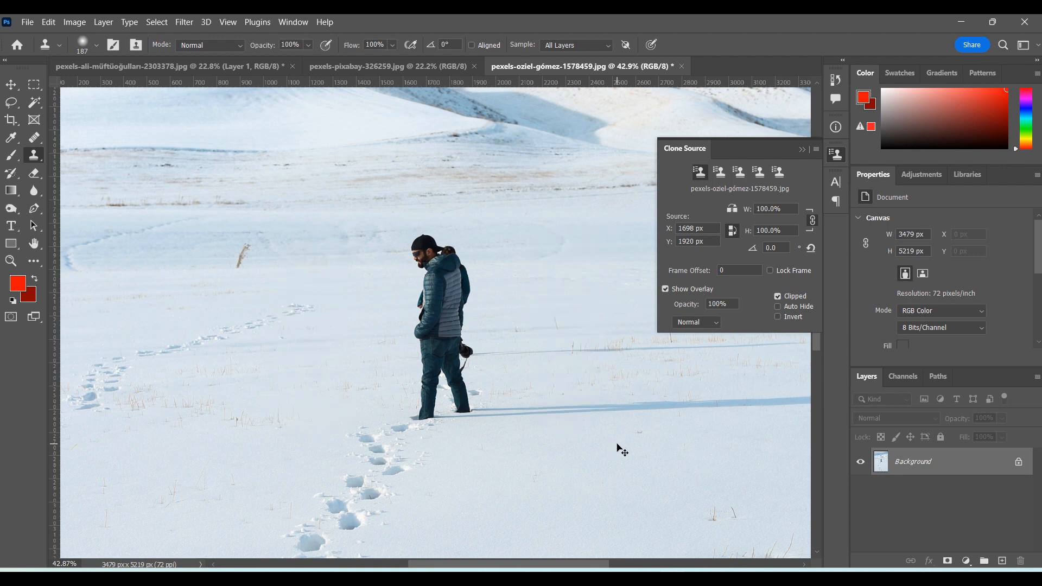
# - Create a new layer and clone the man onto the distant snow with the clone source scaled to 59%
pyautogui.click(1002, 560)
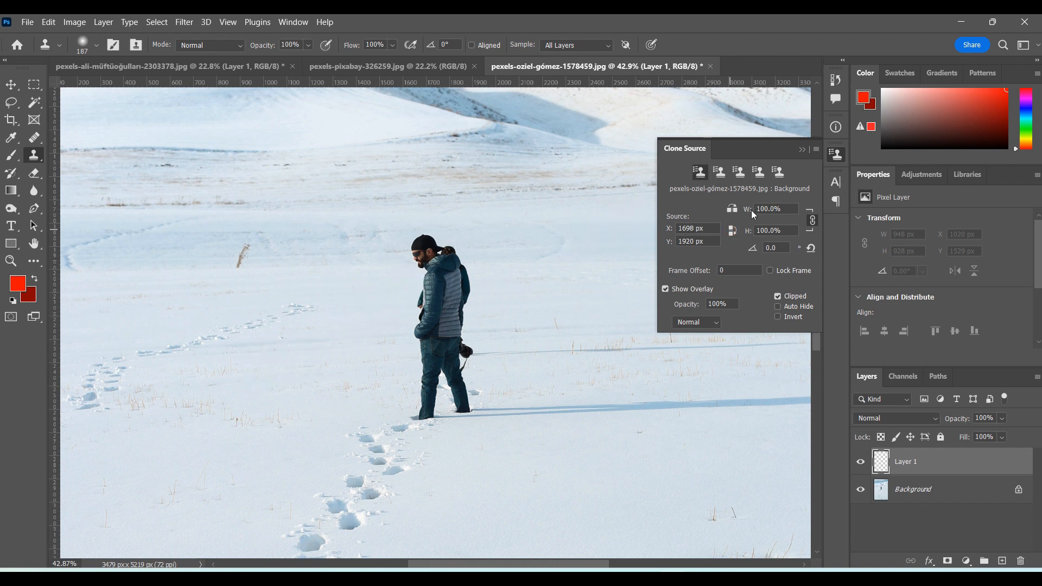
pyautogui.moveTo(740, 215); pyautogui.dragTo(716, 216)
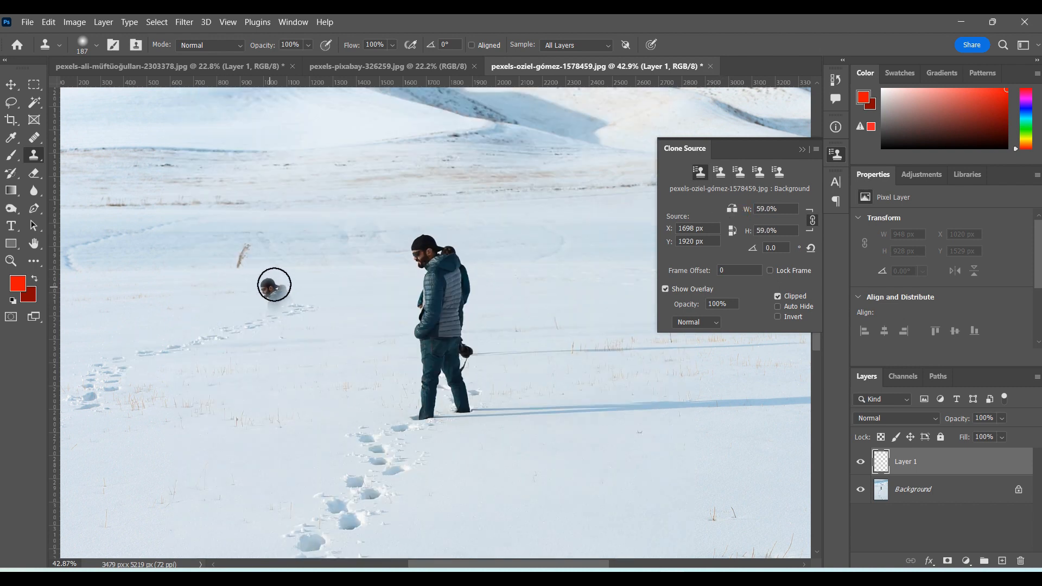
pyautogui.moveTo(303, 220)
pyautogui.mouseDown()
pyautogui.moveTo(311, 257)
pyautogui.moveTo(300, 307)
pyautogui.moveTo(322, 295)
pyautogui.moveTo(326, 303)
pyautogui.moveTo(310, 211)
pyautogui.moveTo(299, 211)
pyautogui.moveTo(295, 248)
pyautogui.moveTo(305, 301)
pyautogui.mouseUp()
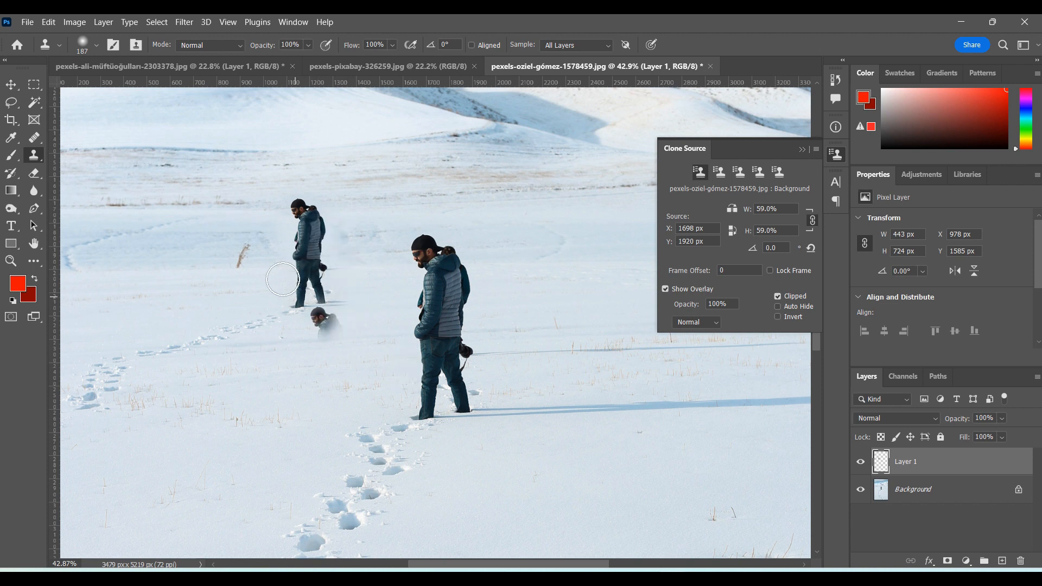
pyautogui.scroll(-4, 343, 324)
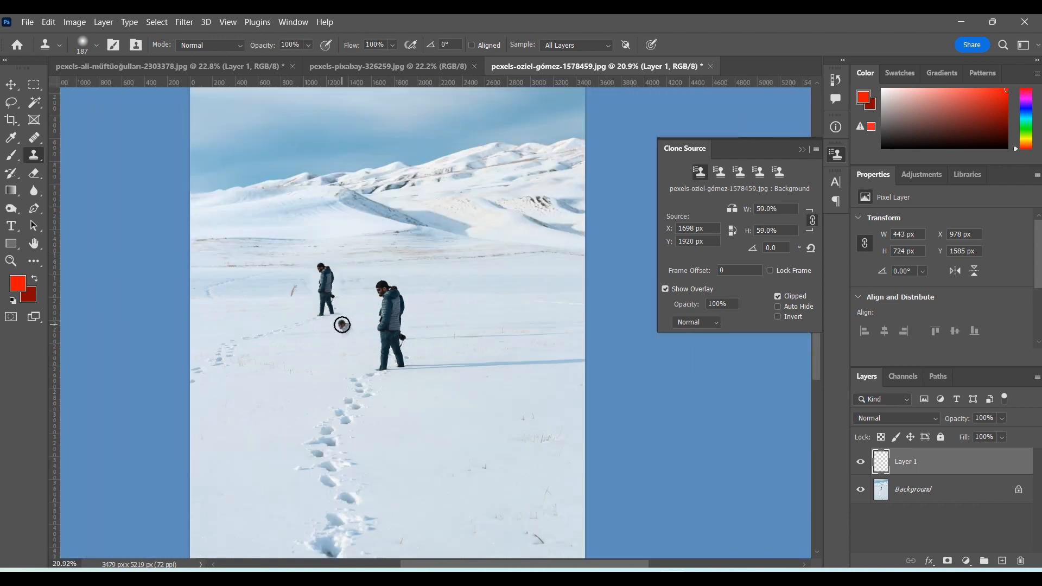
pyautogui.scroll(-1, 342, 325)
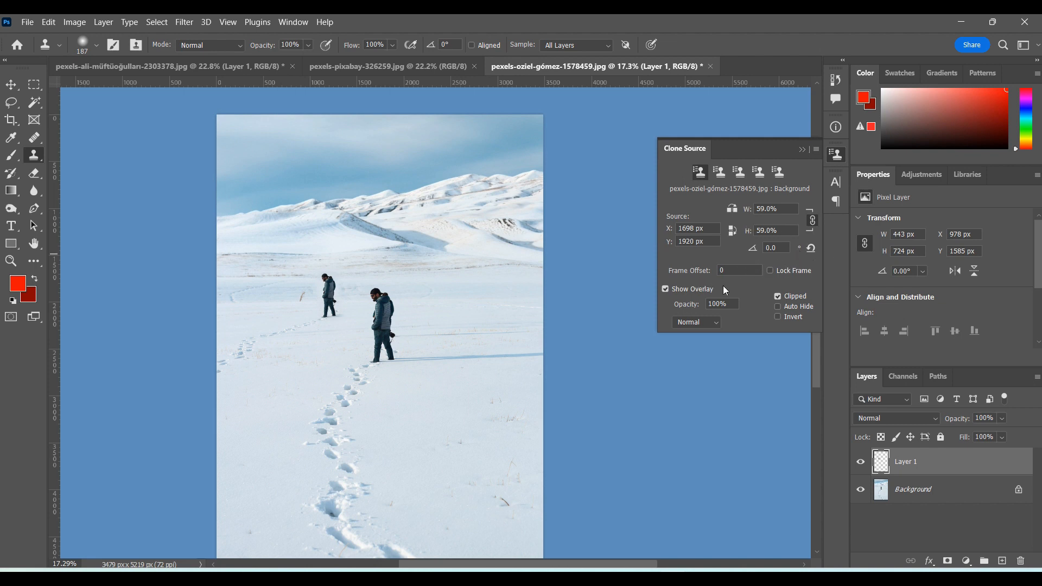
# - Rotate the clone source to 4.2° and clone another small copy of the man near the photo's right edge
pyautogui.scroll(2, 785, 262)
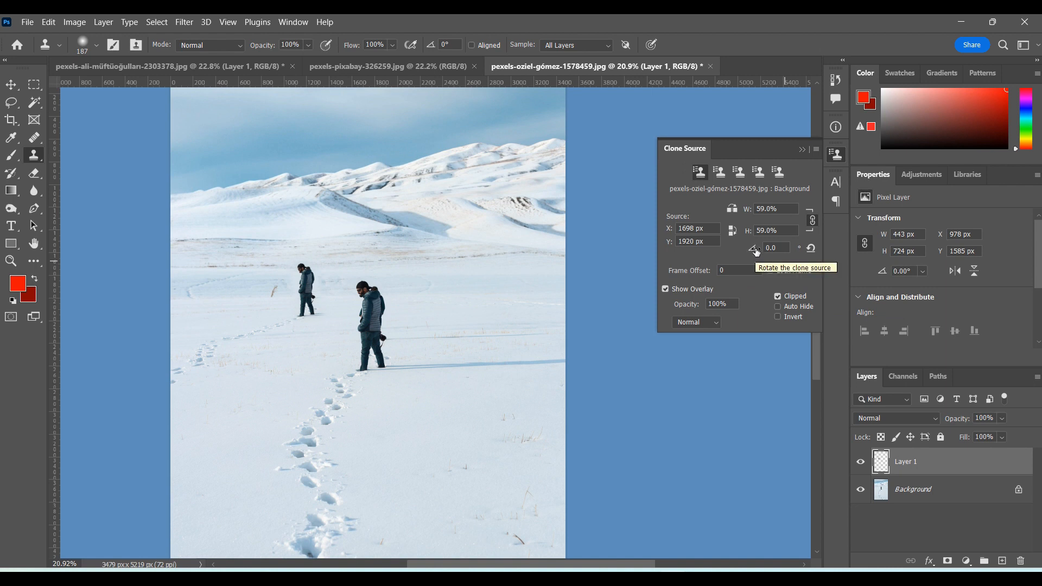
pyautogui.moveTo(751, 252); pyautogui.dragTo(780, 254)
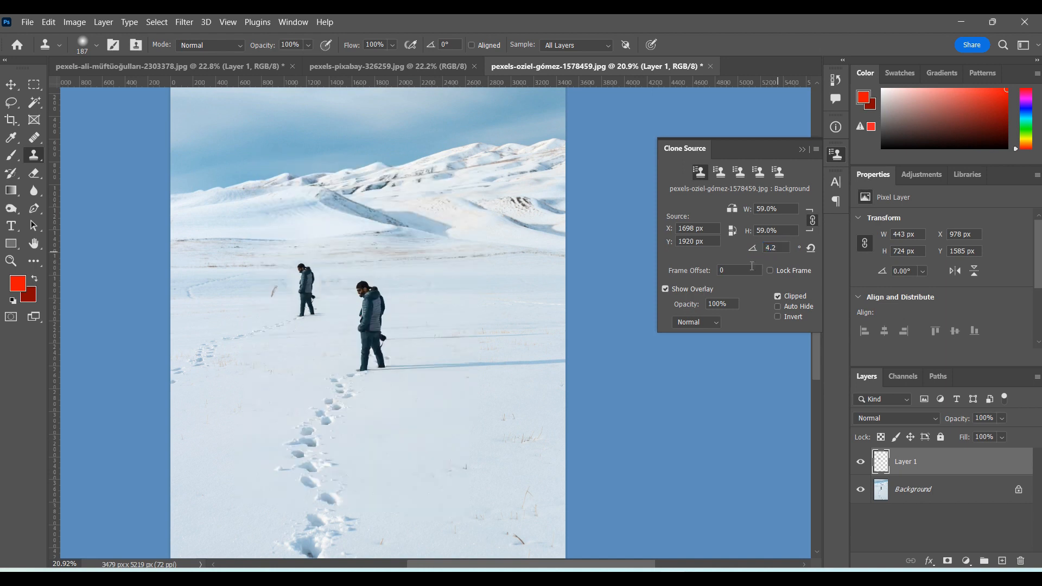
pyautogui.moveTo(490, 291); pyautogui.dragTo(483, 328)
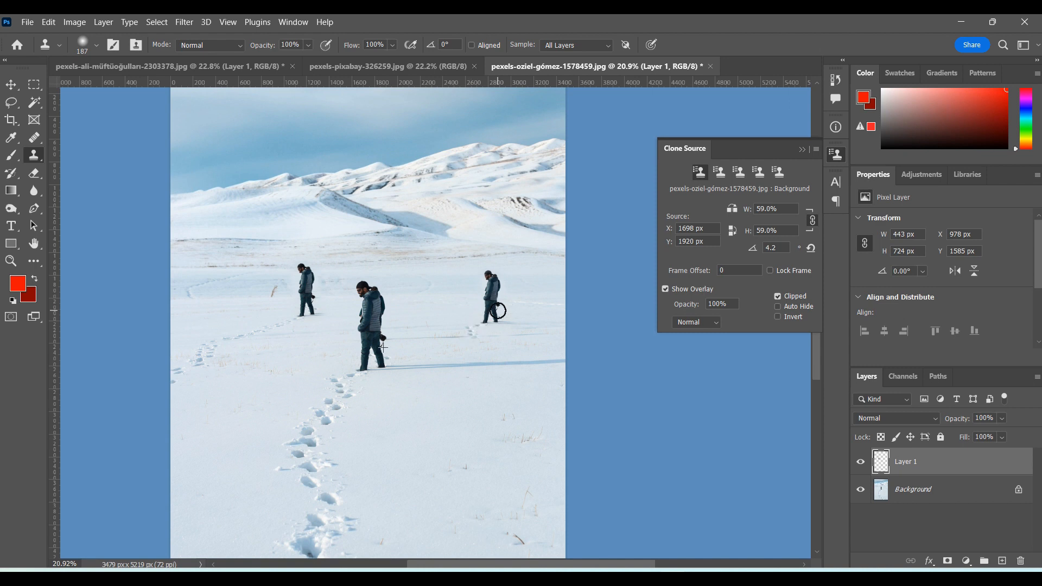
pyautogui.scroll(2, 490, 295)
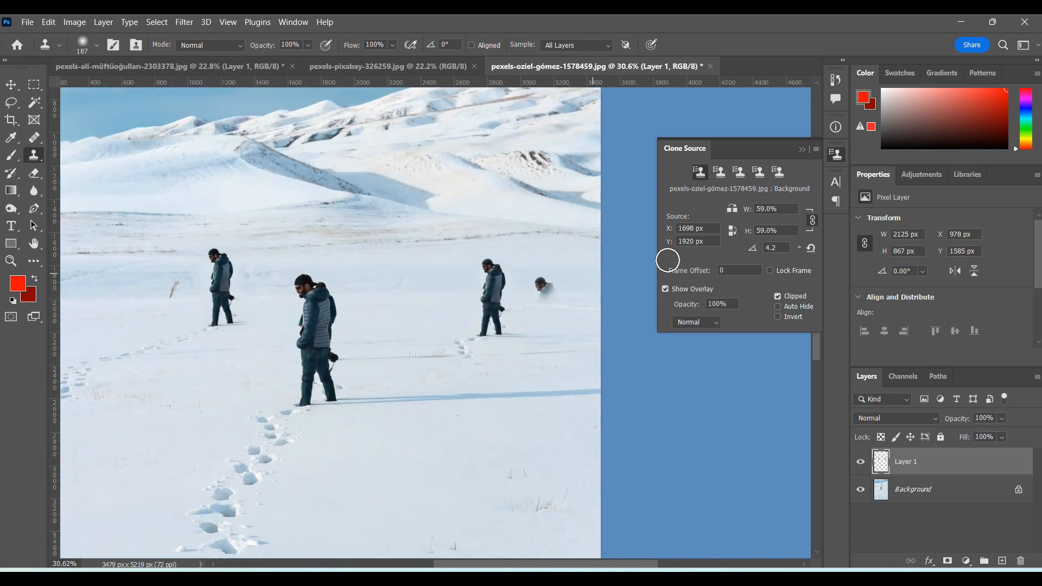
# - Clone the man at 100% scale rotated 11.9° in the foreground, and undo both rotated copies
pyautogui.click(811, 248)
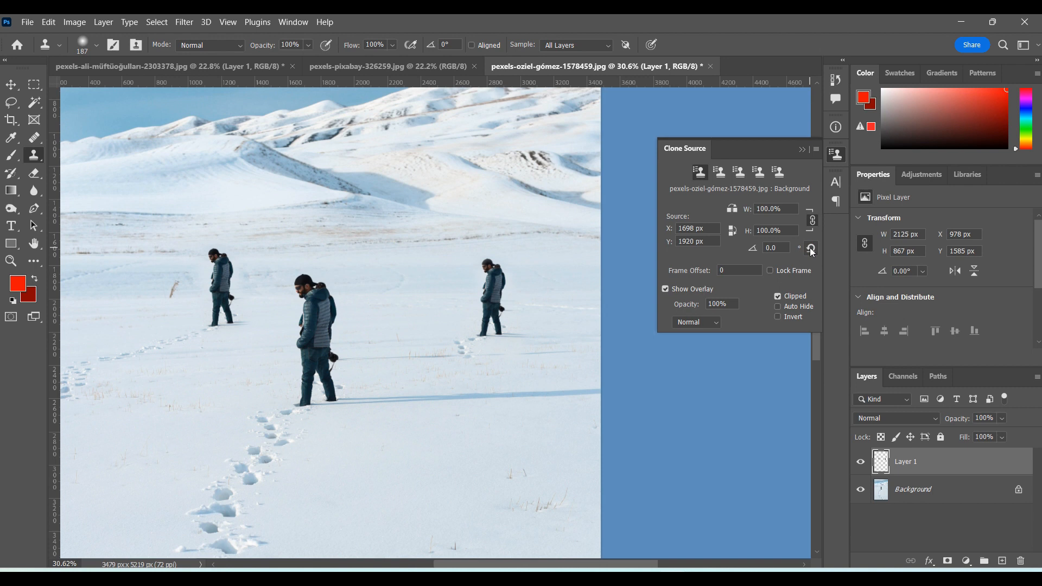
pyautogui.moveTo(753, 248); pyautogui.dragTo(836, 253)
pyautogui.moveTo(444, 364)
pyautogui.mouseDown()
pyautogui.moveTo(433, 436)
pyautogui.moveTo(398, 495)
pyautogui.moveTo(433, 452)
pyautogui.moveTo(464, 364)
pyautogui.moveTo(455, 473)
pyautogui.moveTo(426, 482)
pyautogui.moveTo(456, 477)
pyautogui.moveTo(426, 477)
pyautogui.mouseUp()
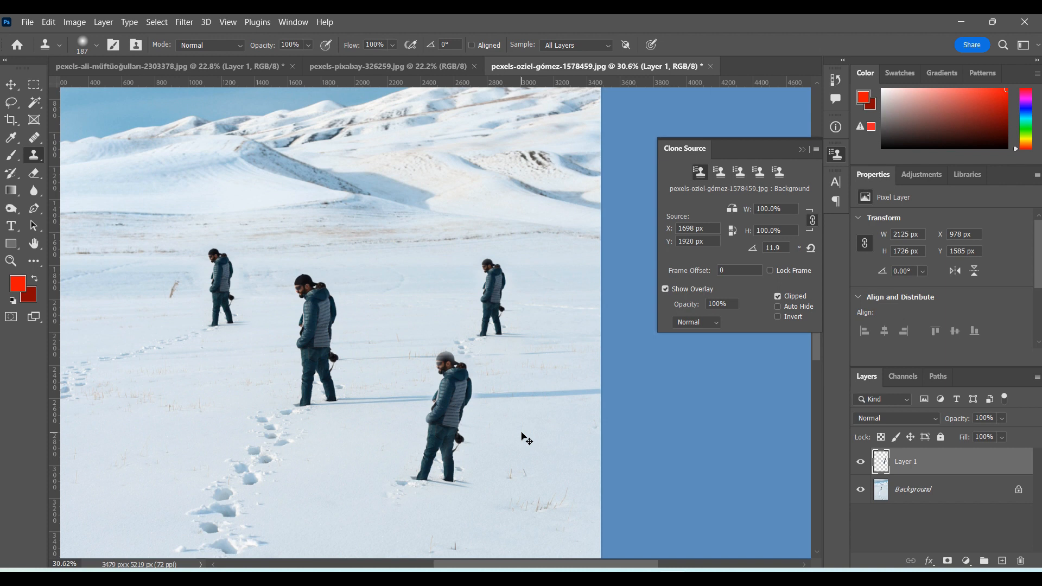
pyautogui.hotkey('ctrl', 'z')
pyautogui.hotkey('ctrl', 'z')
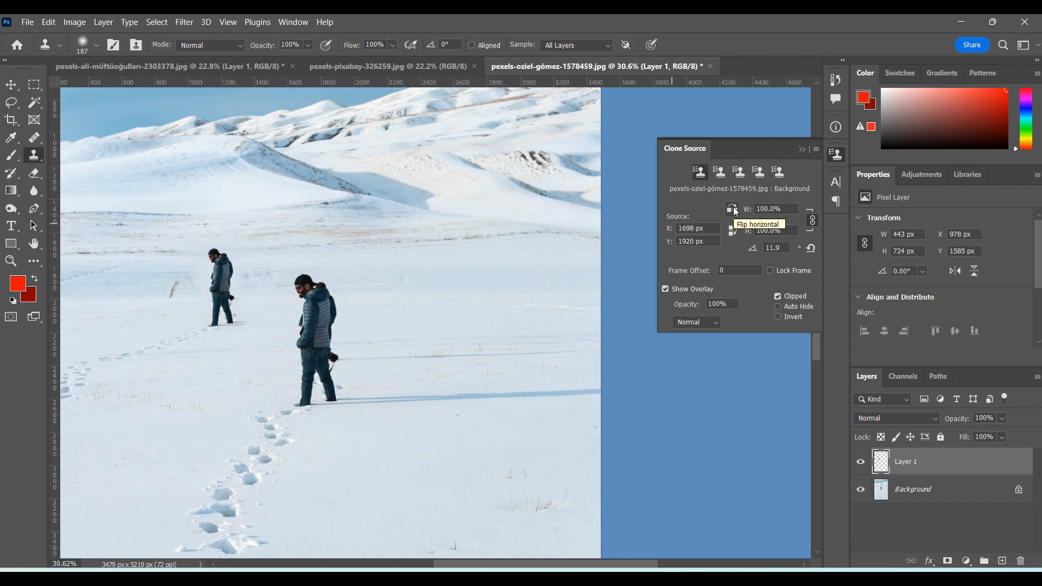
# - Reset the clone source transform and enlarge the clone brush to 369 px
pyautogui.click(811, 248)
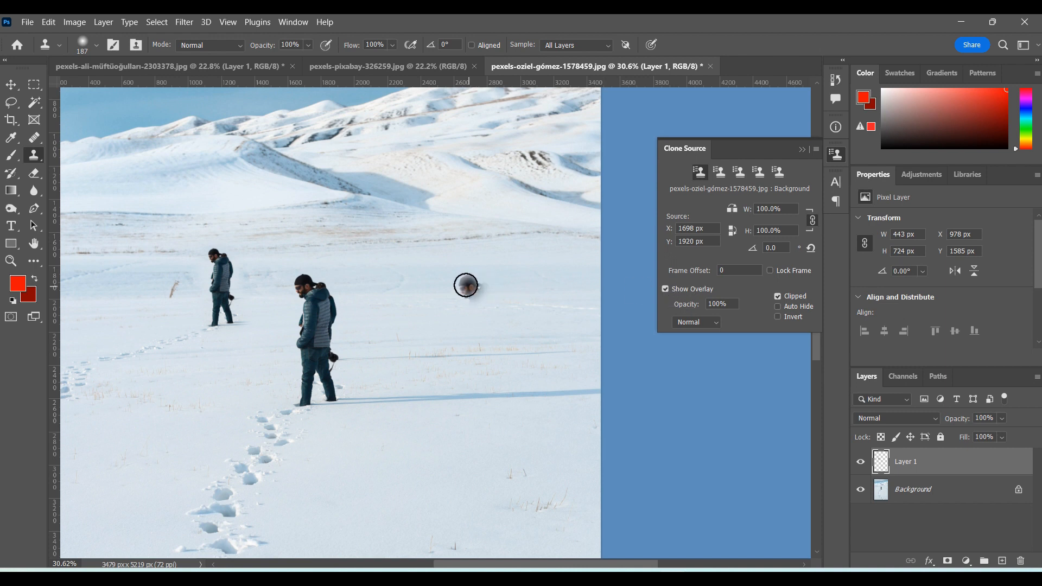
pyautogui.rightClick(404, 273)
pyautogui.click(549, 304)
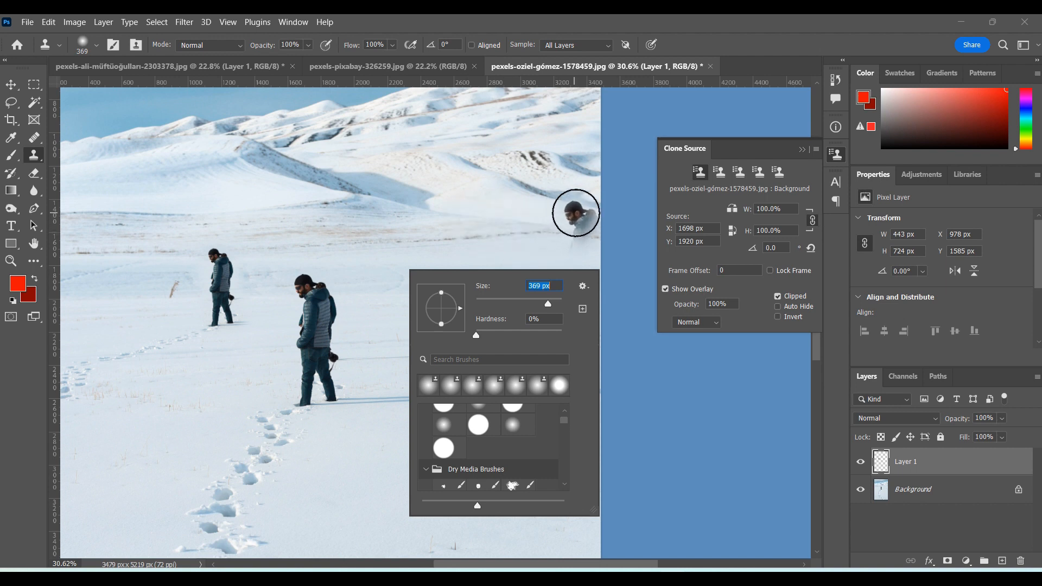
pyautogui.click(630, 197)
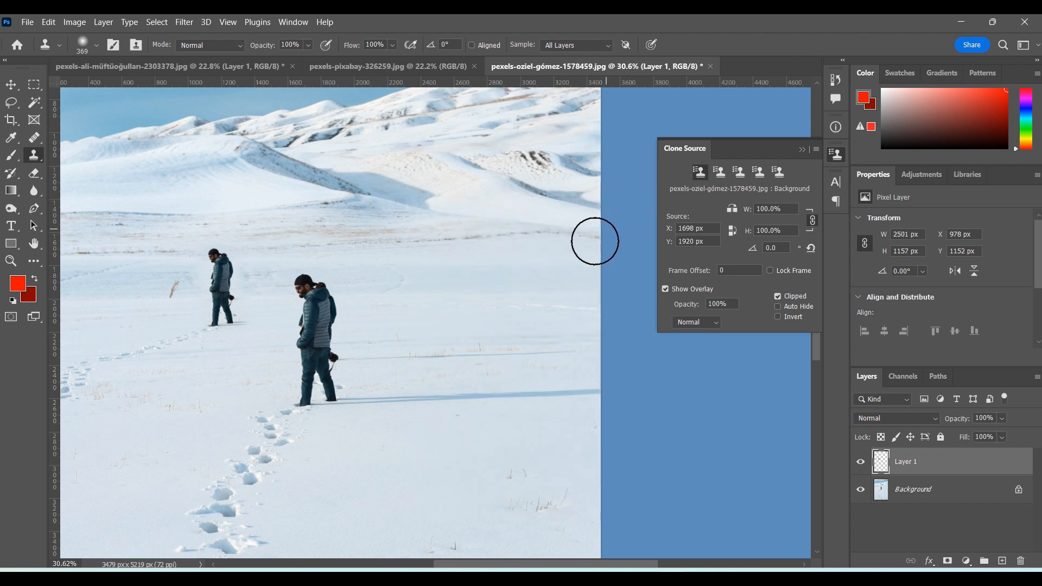
# - Turn off the clone overlay and clone the man's upper body onto the empty snow on the right
pyautogui.click(666, 288)
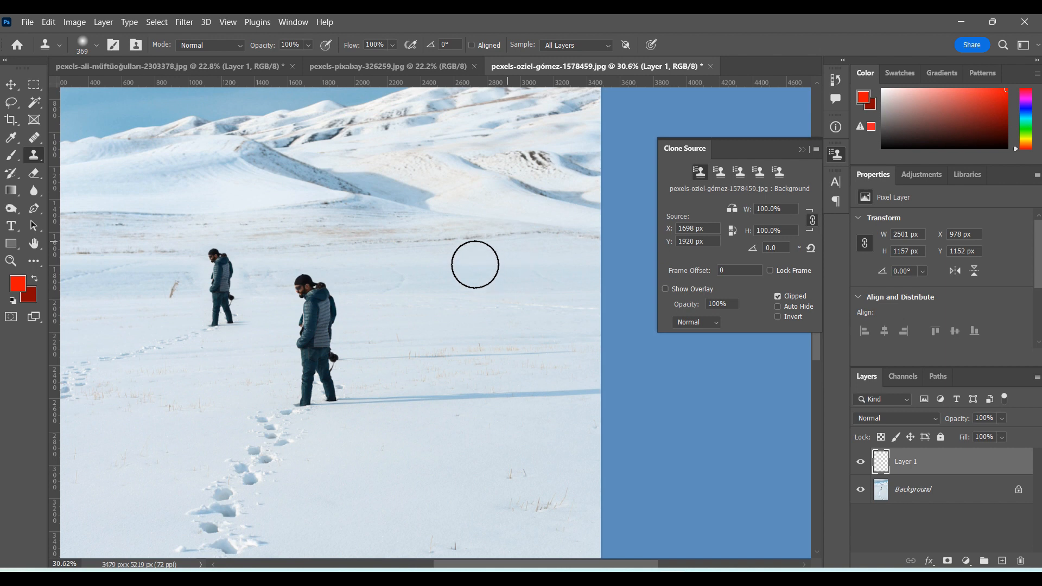
pyautogui.moveTo(469, 244)
pyautogui.mouseDown()
pyautogui.moveTo(484, 255)
pyautogui.moveTo(480, 280)
pyautogui.mouseUp()
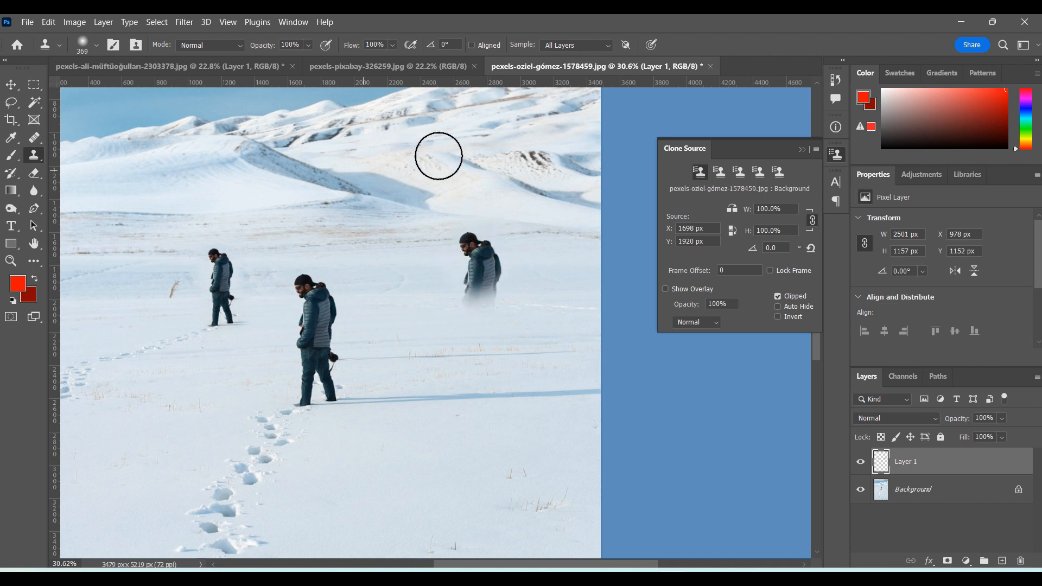
pyautogui.click(666, 289)
# - Turn on Aligned, test cloning with the overlay shown, and undo the test strokes
pyautogui.click(471, 46)
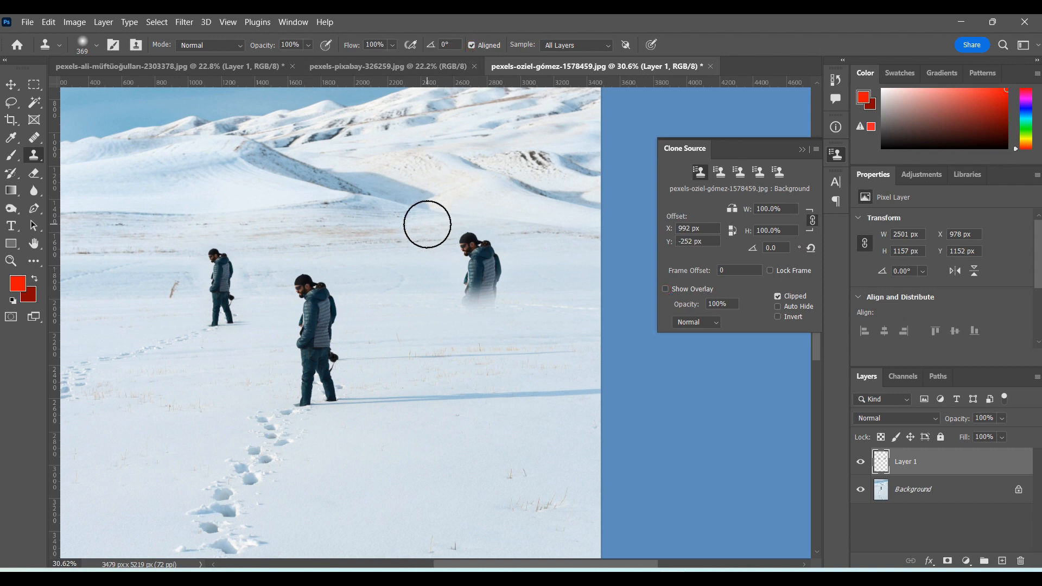
pyautogui.click(665, 289)
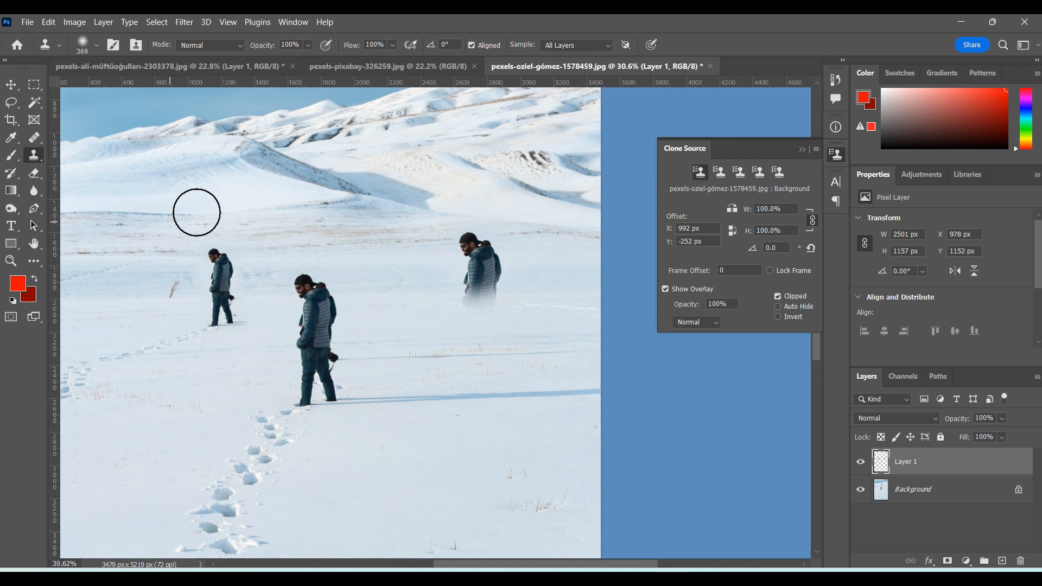
pyautogui.moveTo(396, 295)
pyautogui.mouseDown()
pyautogui.moveTo(380, 210)
pyautogui.moveTo(384, 267)
pyautogui.mouseUp()
pyautogui.hotkey('ctrl', 'z')
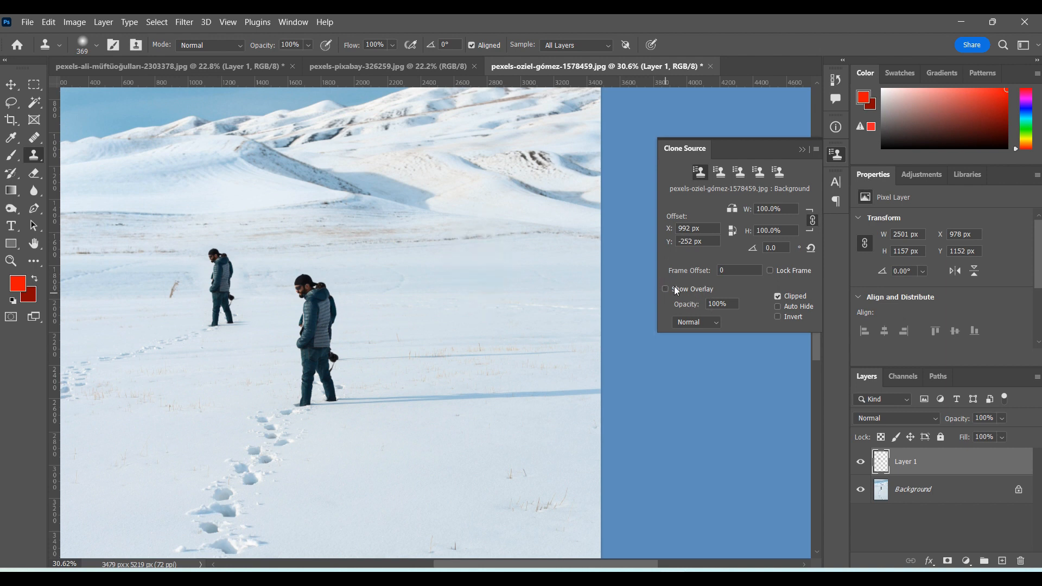
# - Show the overlay with Clipped off, clone the smaller man beyond the larger one, and turn Clipped back on
pyautogui.click(666, 289)
pyautogui.click(779, 297)
pyautogui.scroll(-2, 298, 337)
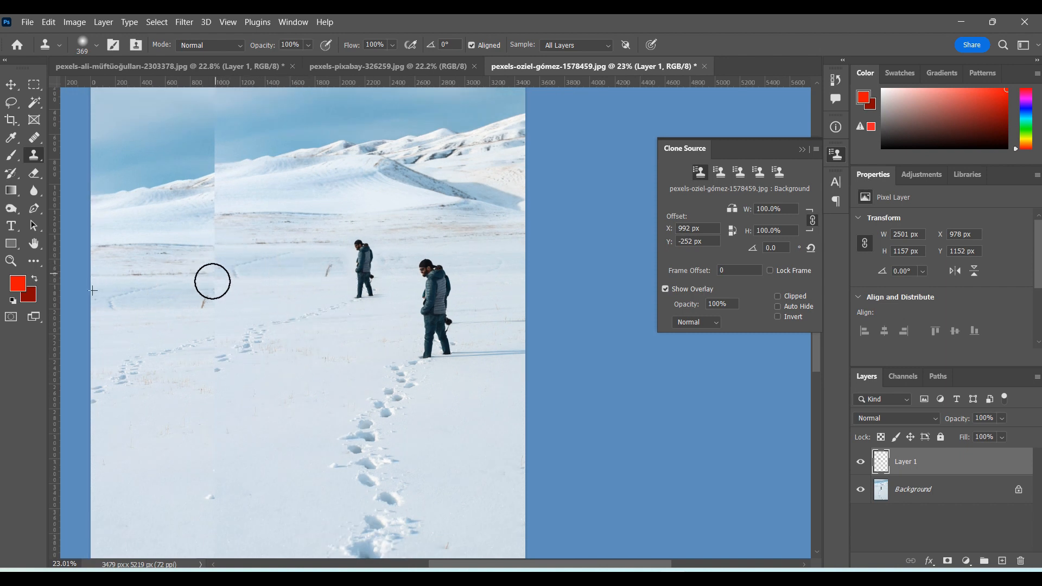
pyautogui.moveTo(377, 267)
pyautogui.mouseDown()
pyautogui.moveTo(381, 287)
pyautogui.moveTo(351, 318)
pyautogui.mouseUp()
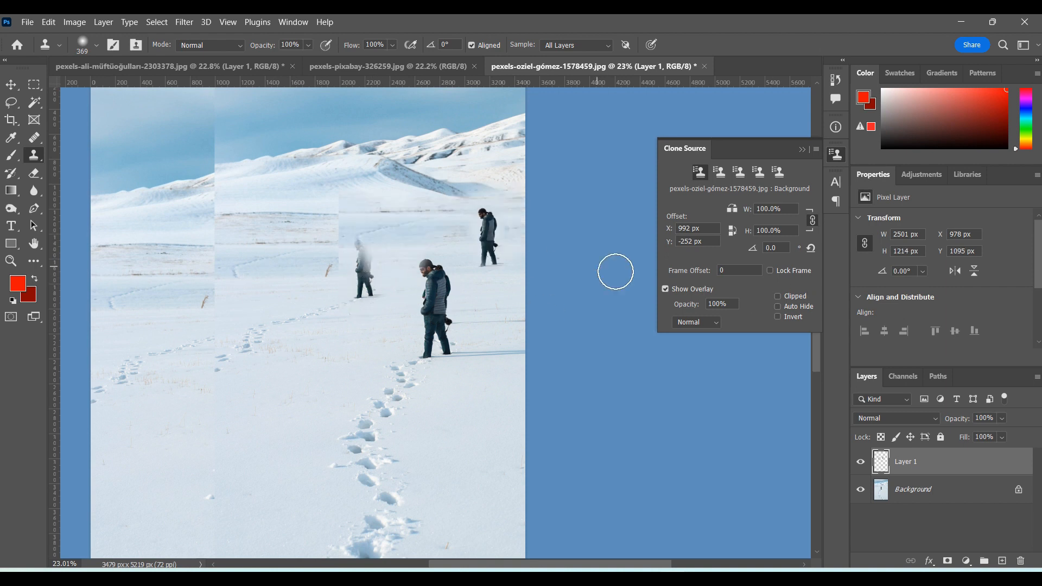
pyautogui.click(777, 296)
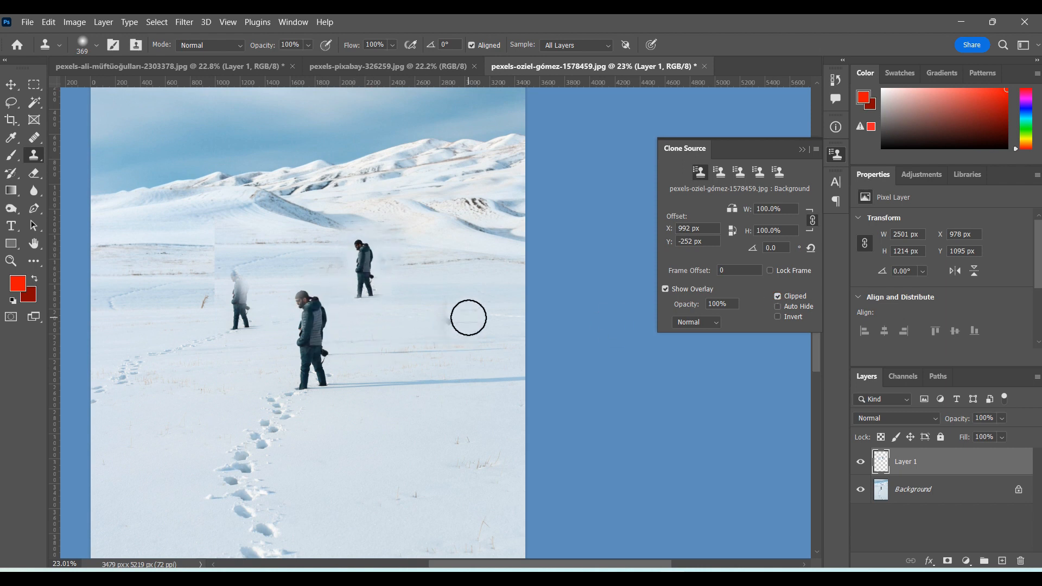
# - Undo the last test clone and, with Clipped off and Auto Hide on, clone snow over the larger man and the smaller man farther back
pyautogui.hotkey('ctrl', 'z')
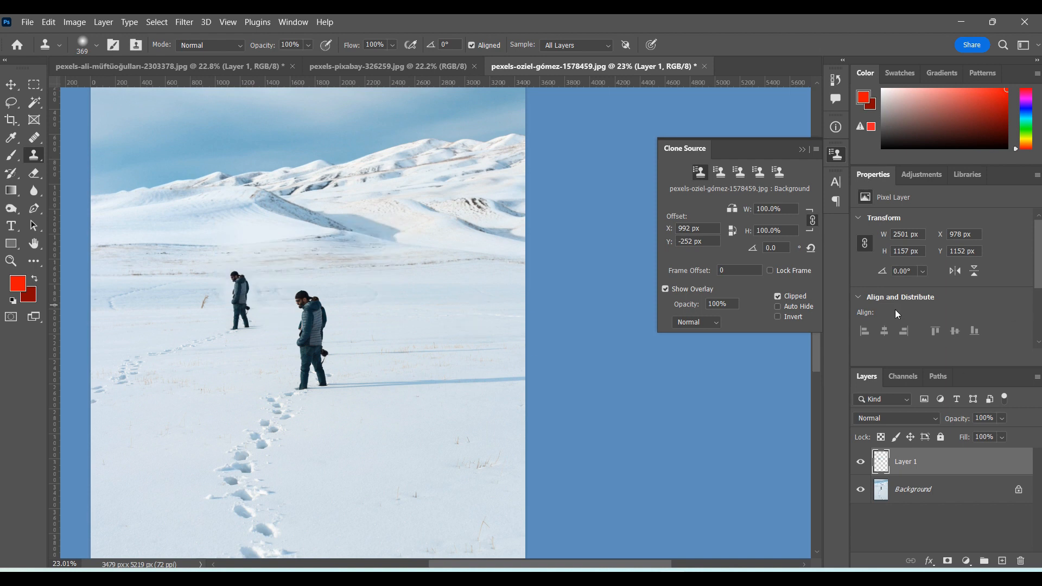
pyautogui.click(778, 296)
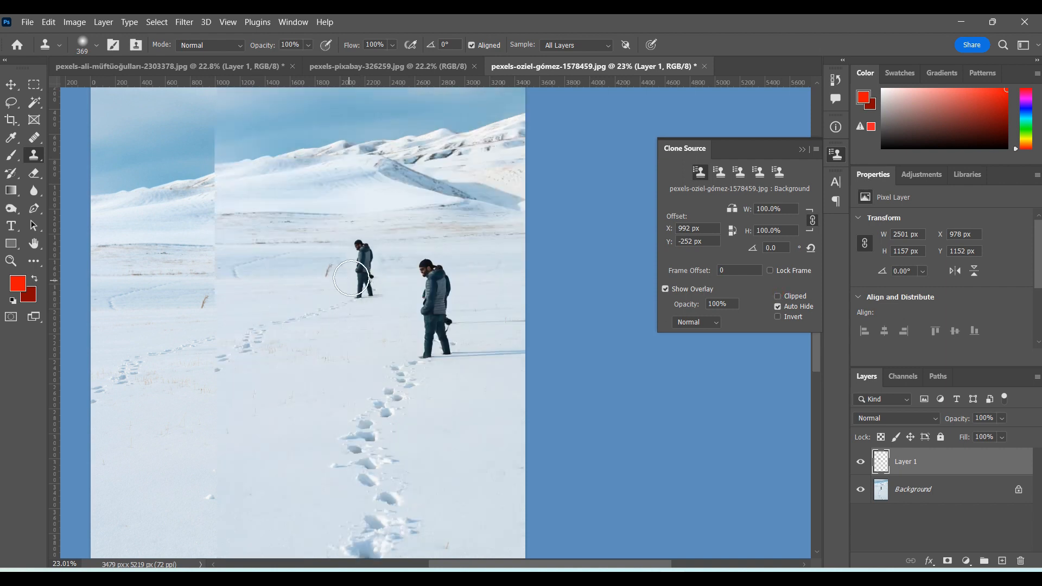
pyautogui.moveTo(310, 305)
pyautogui.mouseDown()
pyautogui.moveTo(296, 374)
pyautogui.moveTo(315, 352)
pyautogui.moveTo(310, 304)
pyautogui.moveTo(321, 337)
pyautogui.moveTo(314, 378)
pyautogui.moveTo(295, 380)
pyautogui.moveTo(321, 383)
pyautogui.moveTo(330, 363)
pyautogui.moveTo(307, 384)
pyautogui.mouseUp()
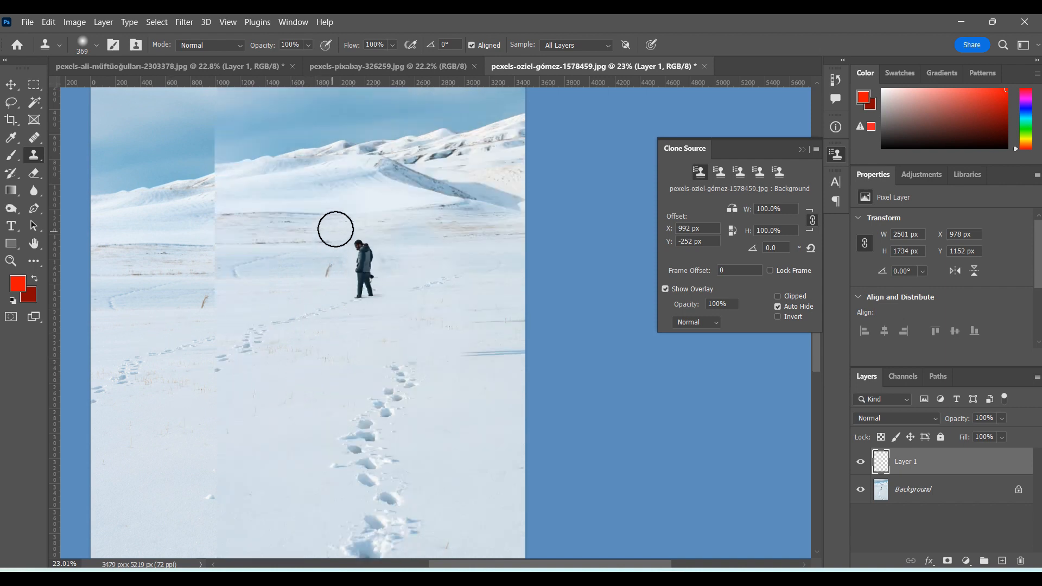
pyautogui.moveTo(360, 262)
pyautogui.mouseDown()
pyautogui.moveTo(354, 292)
pyautogui.moveTo(366, 251)
pyautogui.moveTo(370, 300)
pyautogui.moveTo(353, 303)
pyautogui.moveTo(360, 244)
pyautogui.mouseUp()
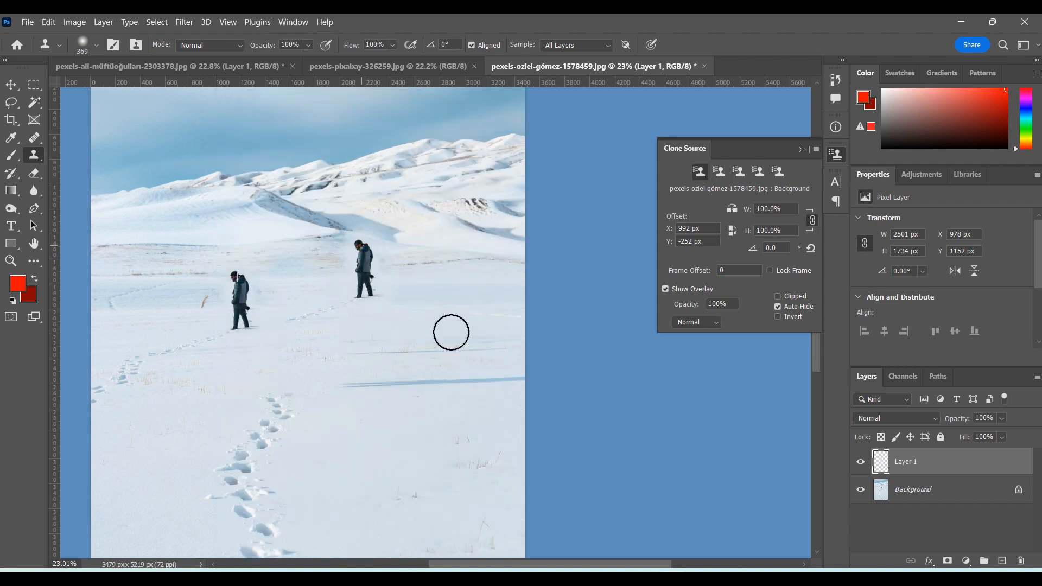
# - Turn on Clipped and Invert for the clone overlay to preview it inverted inside the brush
pyautogui.click(778, 296)
pyautogui.click(777, 317)
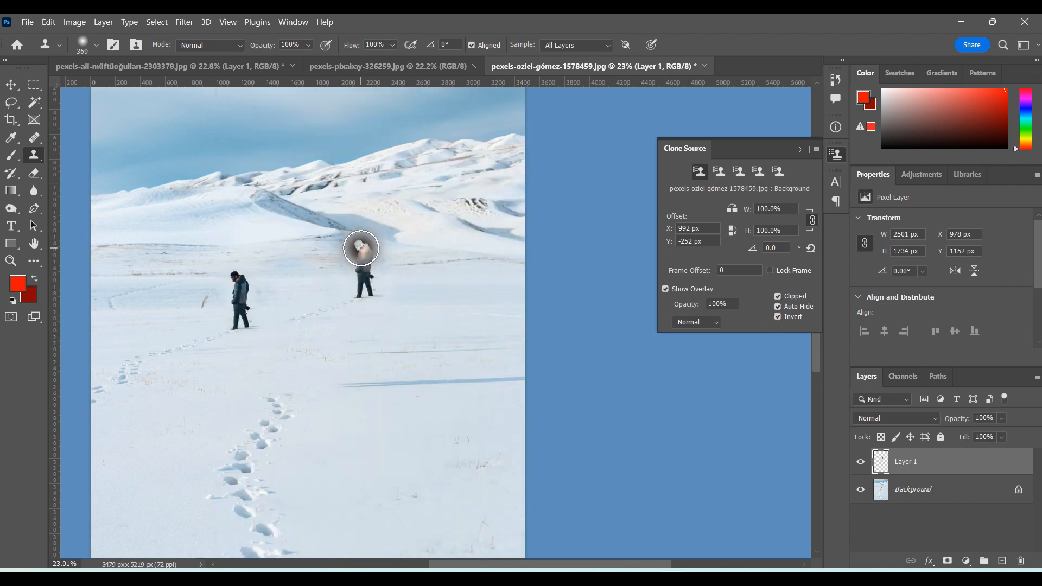
pyautogui.scroll(3, 362, 251)
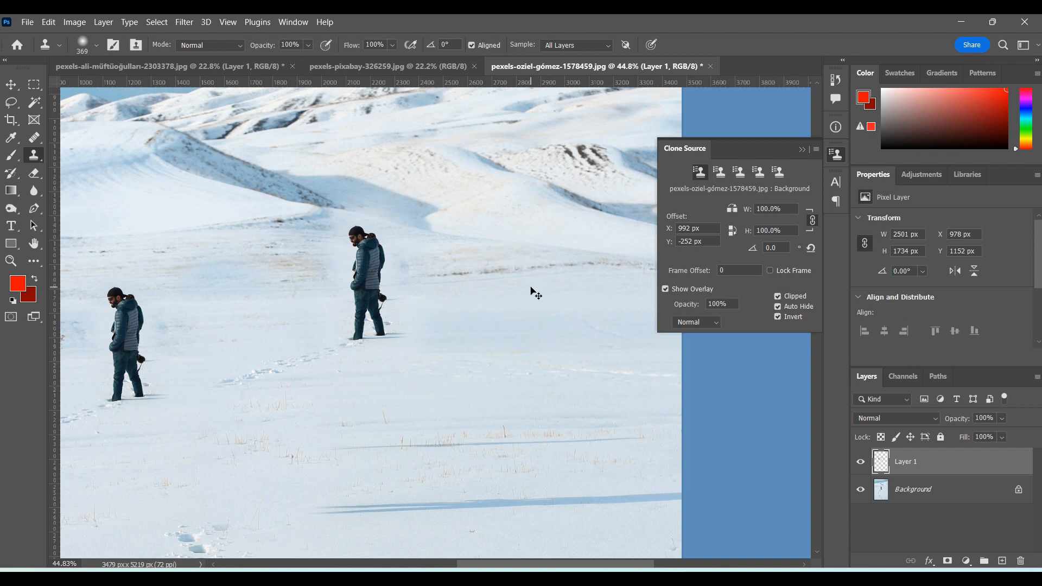
# - Undo the last two clone strokes, then turn off Aligned and clone the larger man's head and shoulders onto the empty snow beside him
pyautogui.hotkey('ctrl', 'z')
pyautogui.hotkey('ctrl', 'z')
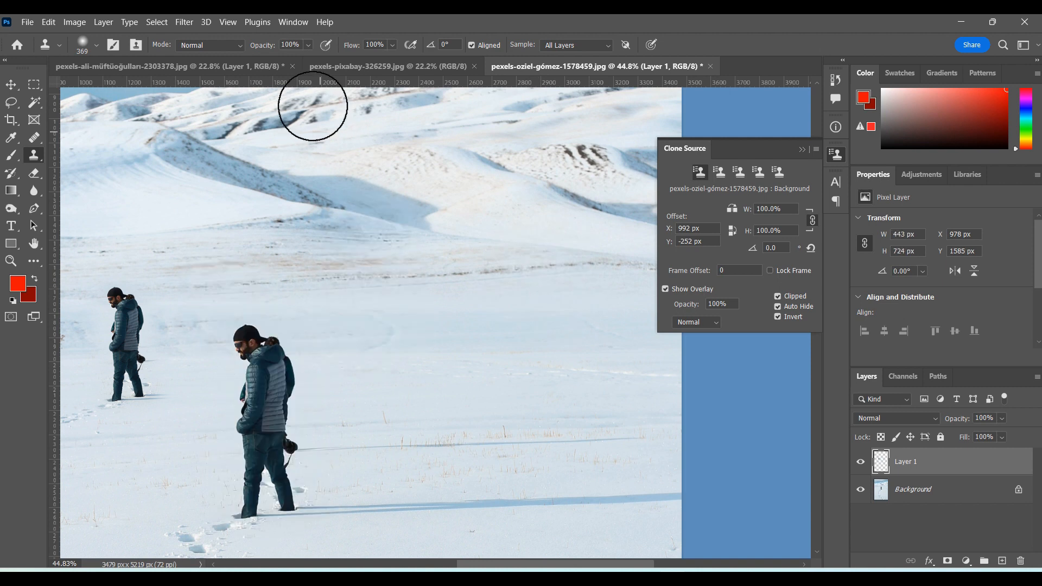
pyautogui.click(471, 46)
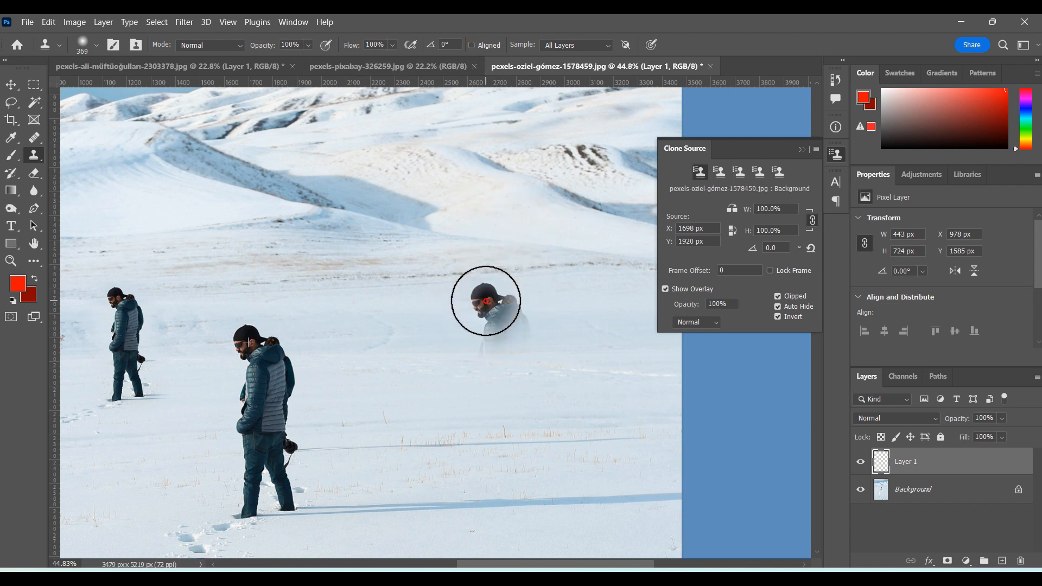
pyautogui.click(490, 307)
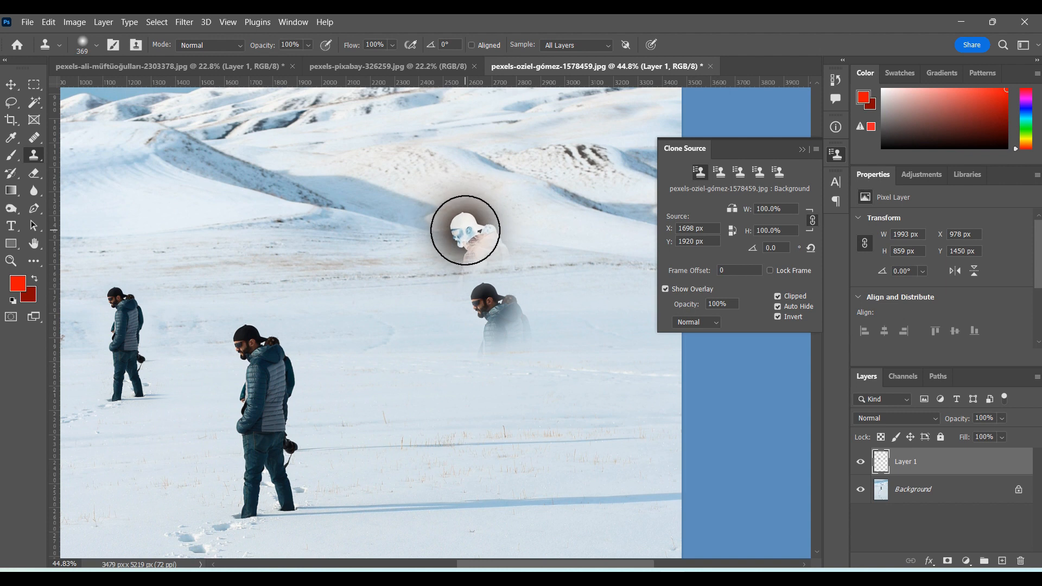
# - Try the clone overlay at 78% and 89% opacity, turn off Invert, and set the overlay opacity to 10%
pyautogui.click(716, 323)
pyautogui.click(743, 318)
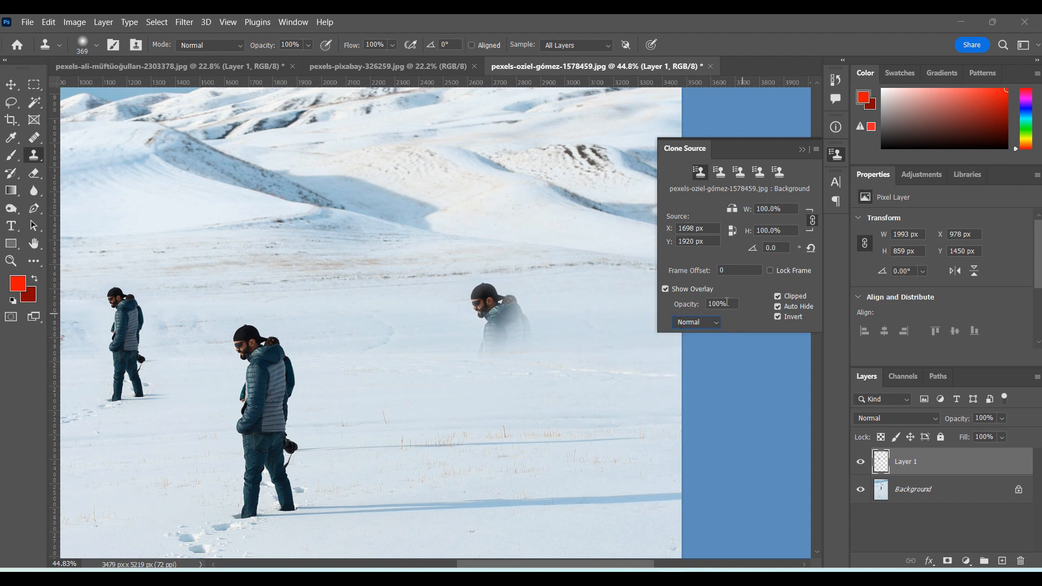
pyautogui.moveTo(685, 305); pyautogui.dragTo(672, 306)
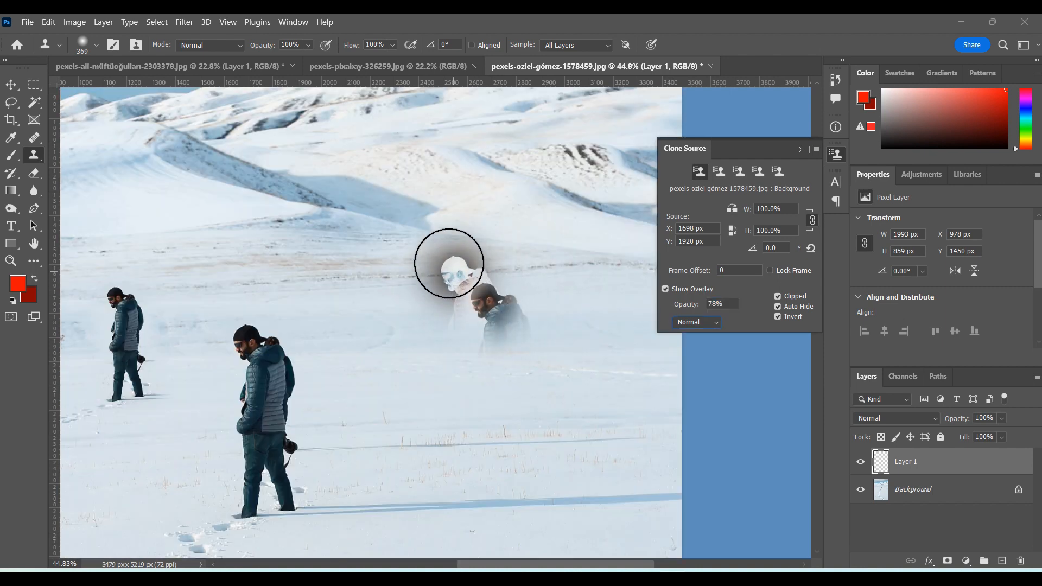
pyautogui.moveTo(684, 310); pyautogui.dragTo(690, 310)
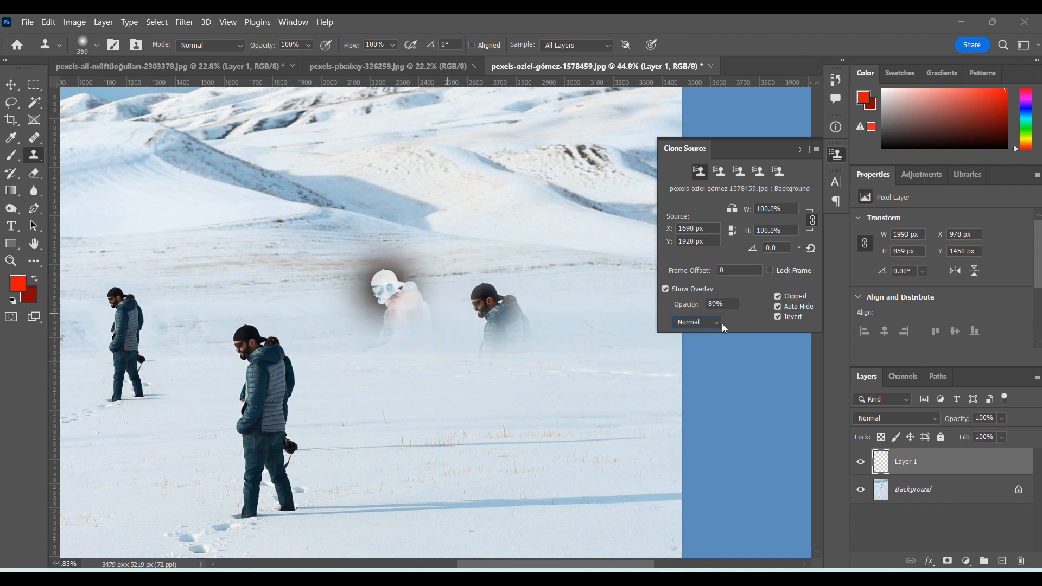
pyautogui.click(778, 317)
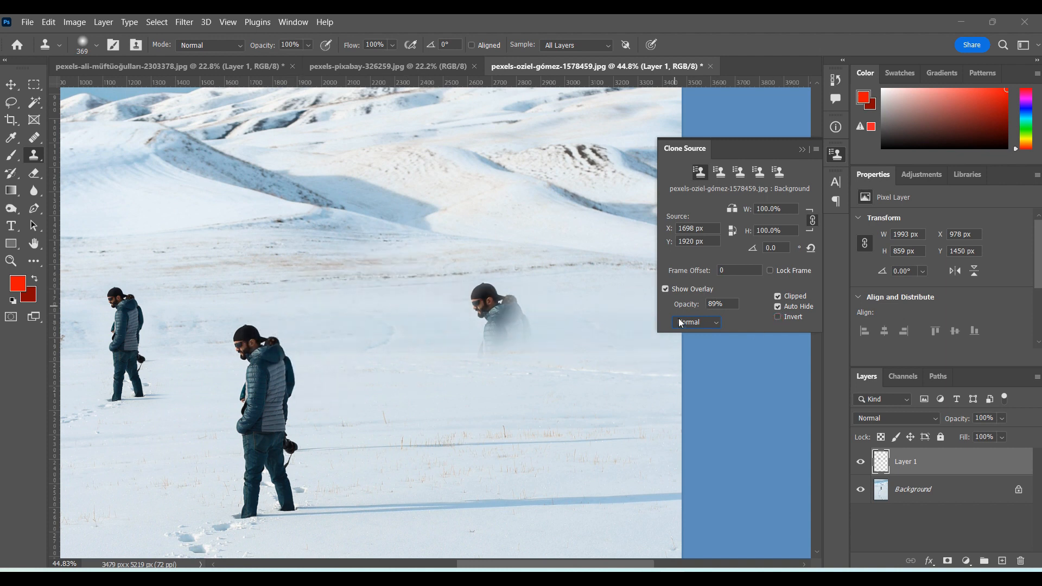
pyautogui.moveTo(673, 308); pyautogui.dragTo(637, 310)
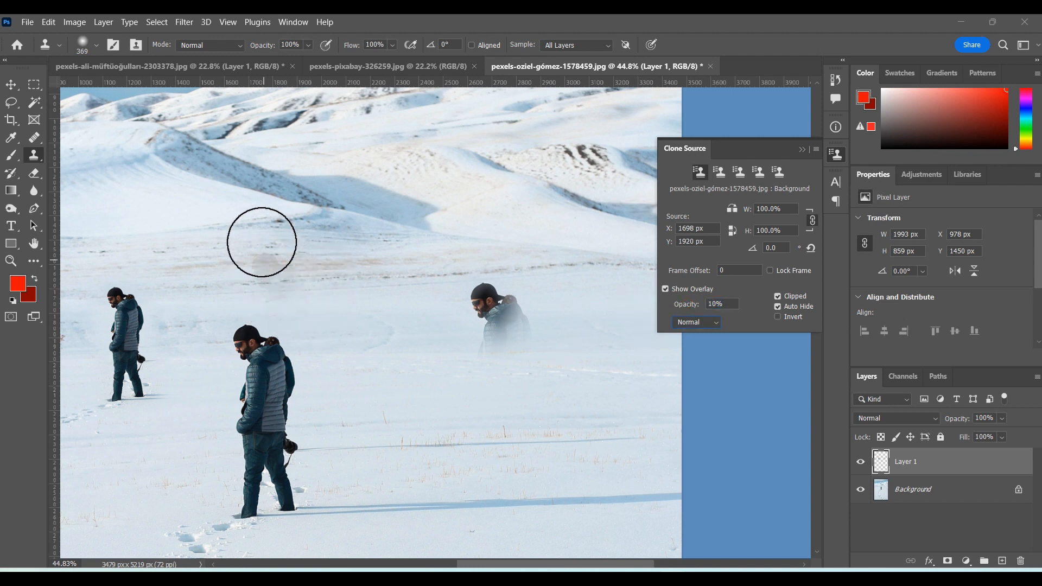